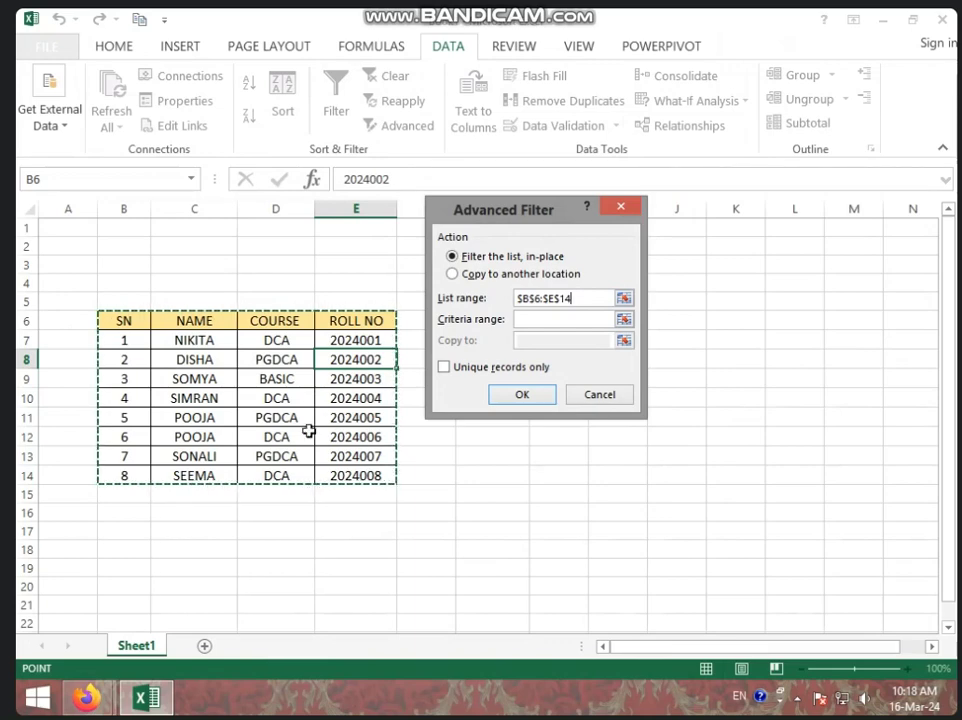
Advanced-filter B6:E14 by NAME NIKITA using criteria range G6:G7, then clear the filter
left_click(595, 297)
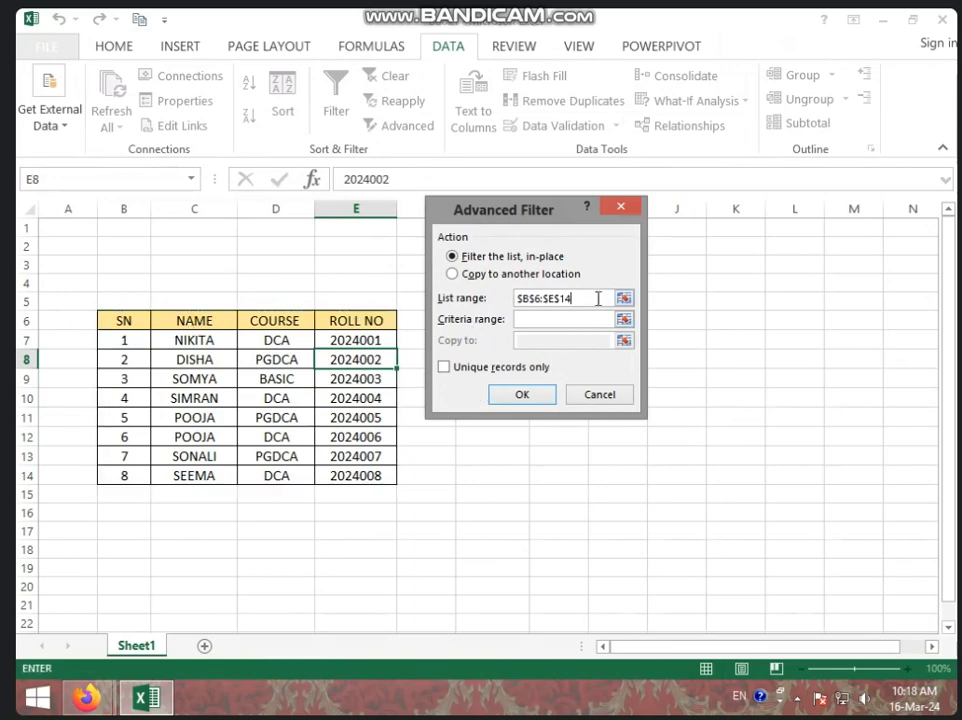
key("BackSpace")
key("BackSpace")
key("BackSpace")
key("BackSpace")
key("BackSpace")
key("BackSpace")
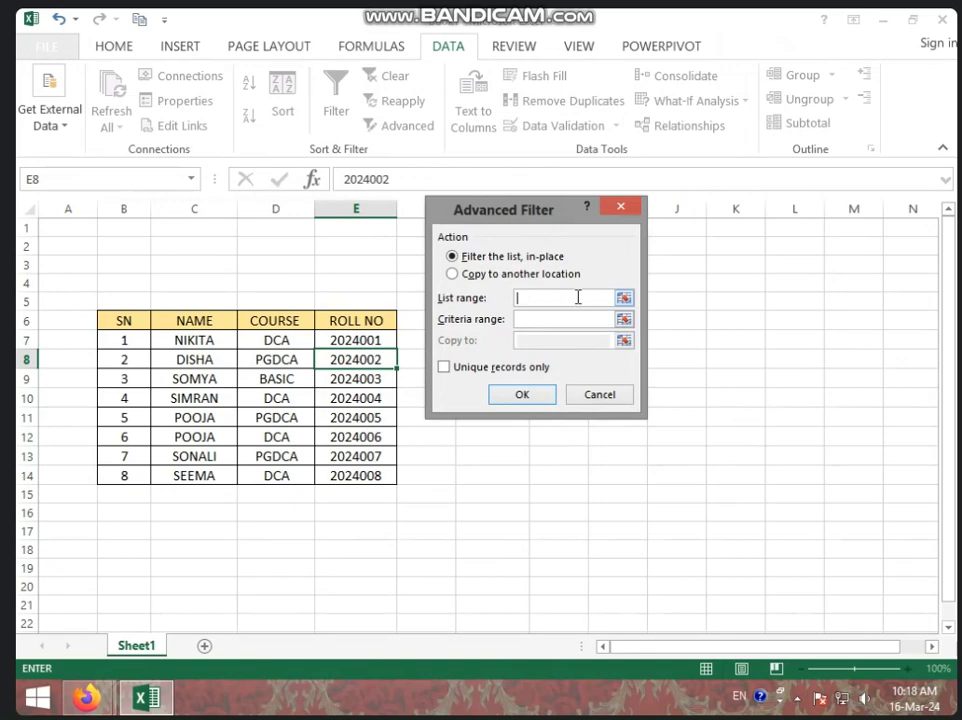
mouse_move(130, 320)
left_mouse_down()
mouse_move(365, 465)
mouse_move(365, 476)
left_mouse_up()
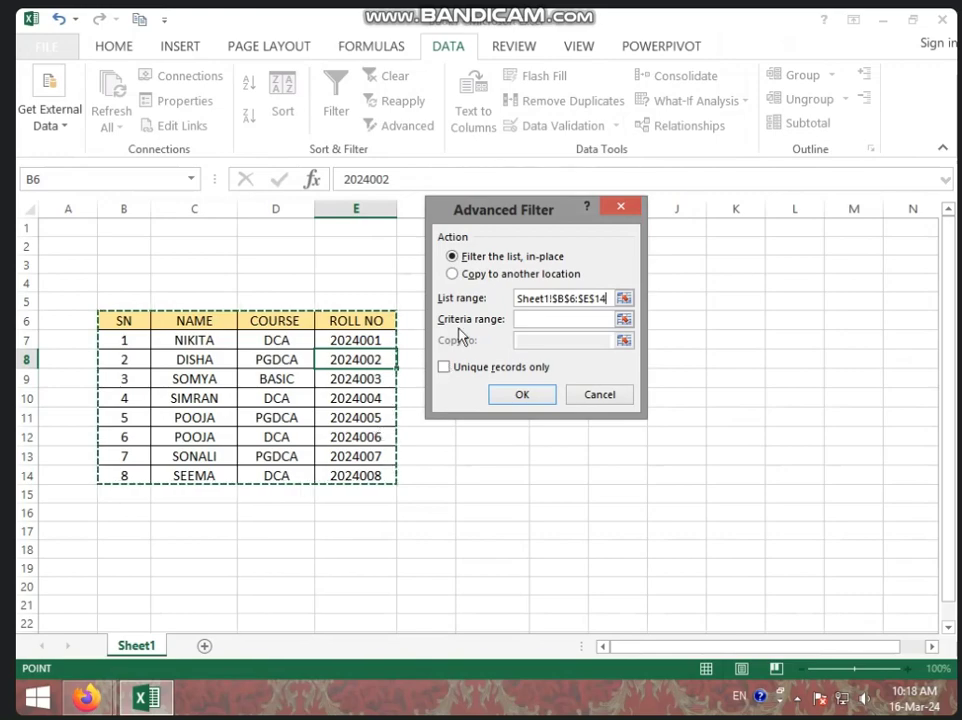
left_click(535, 319)
left_click_drag(533, 210, 248, 233)
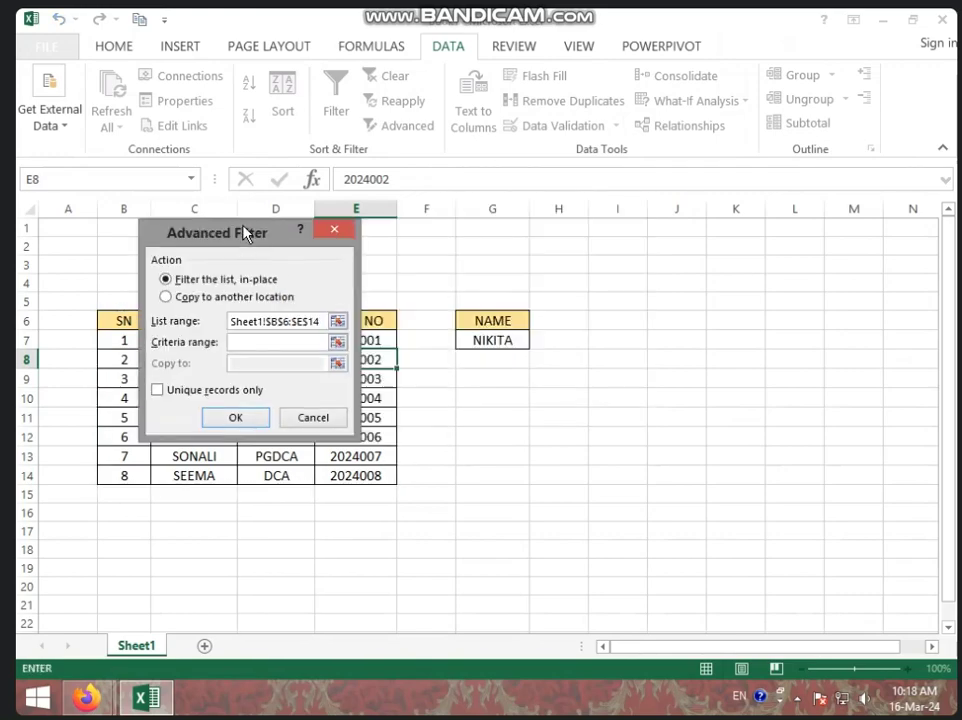
left_click_drag(460, 322, 487, 345)
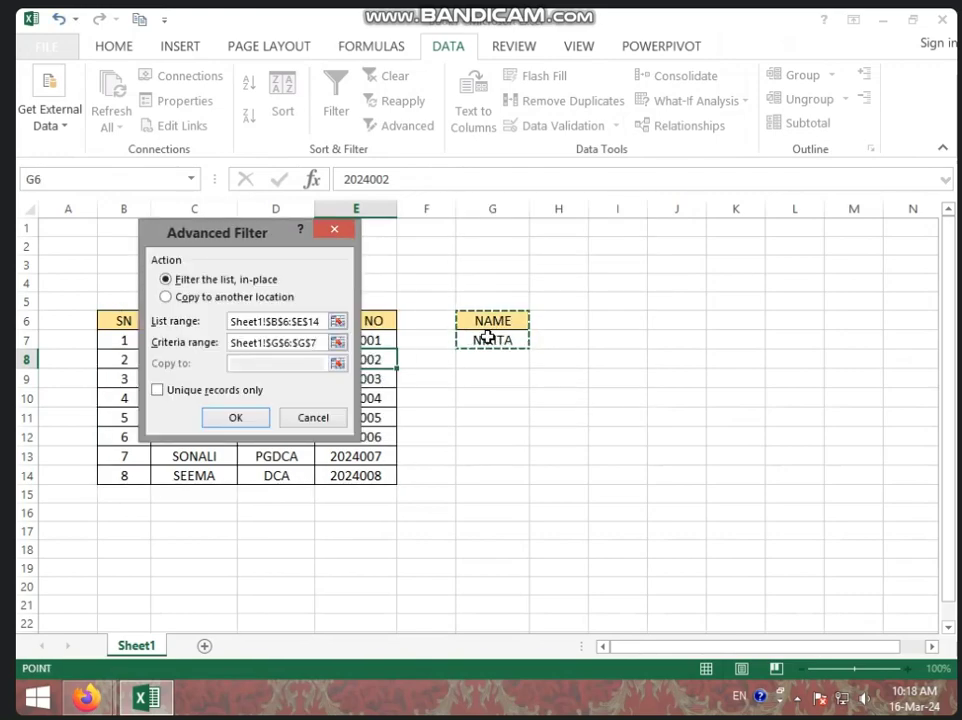
left_click(236, 418)
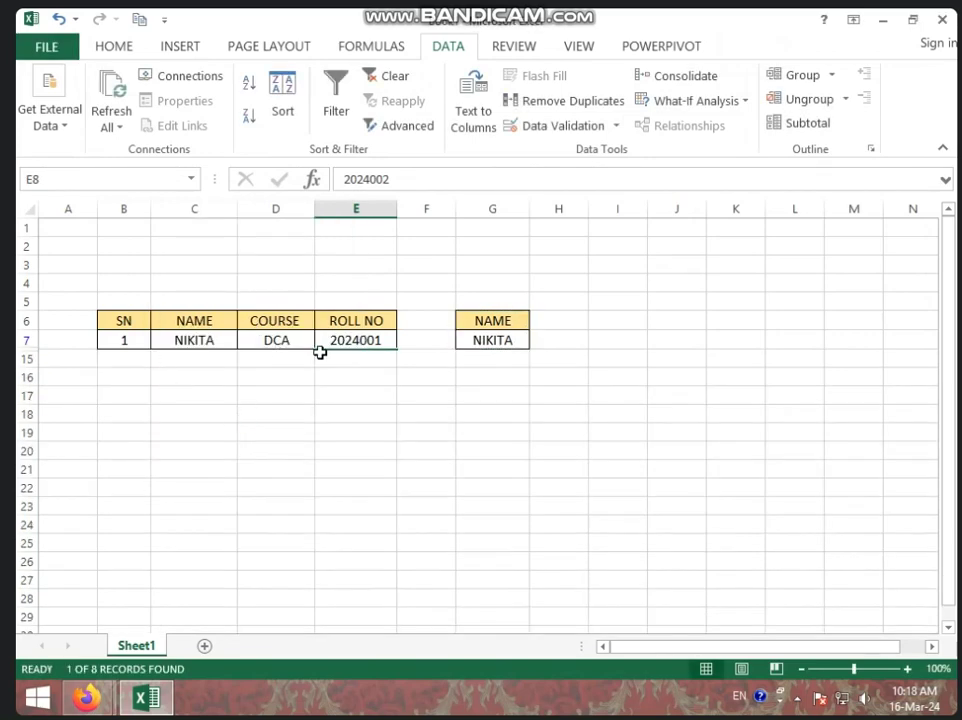
left_click(395, 78)
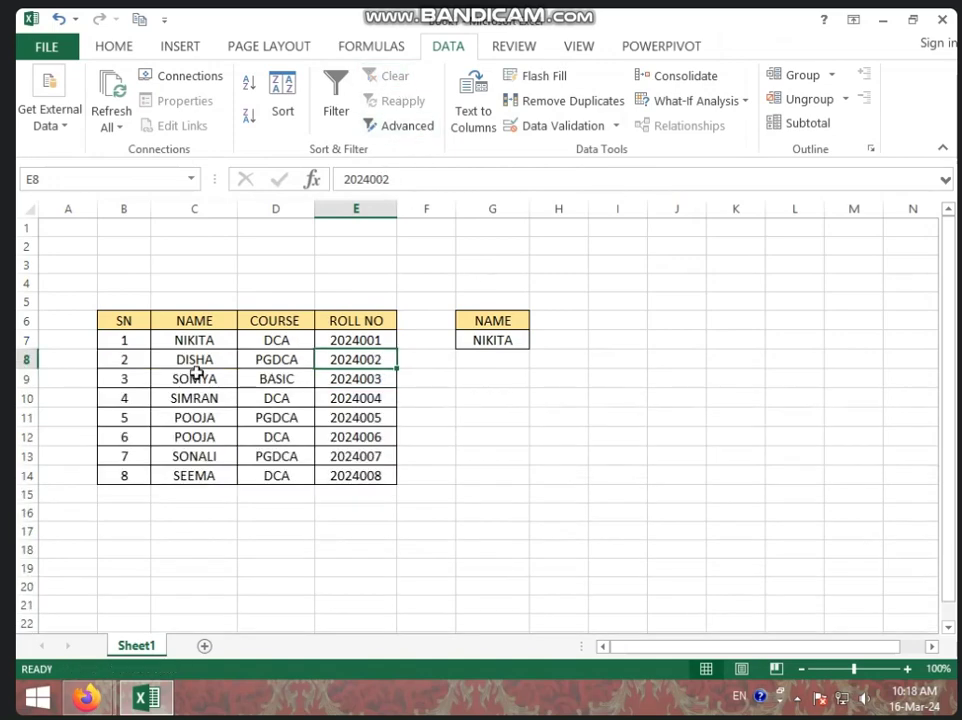
Change the name criterion in G7 to POOJA
left_click(497, 343)
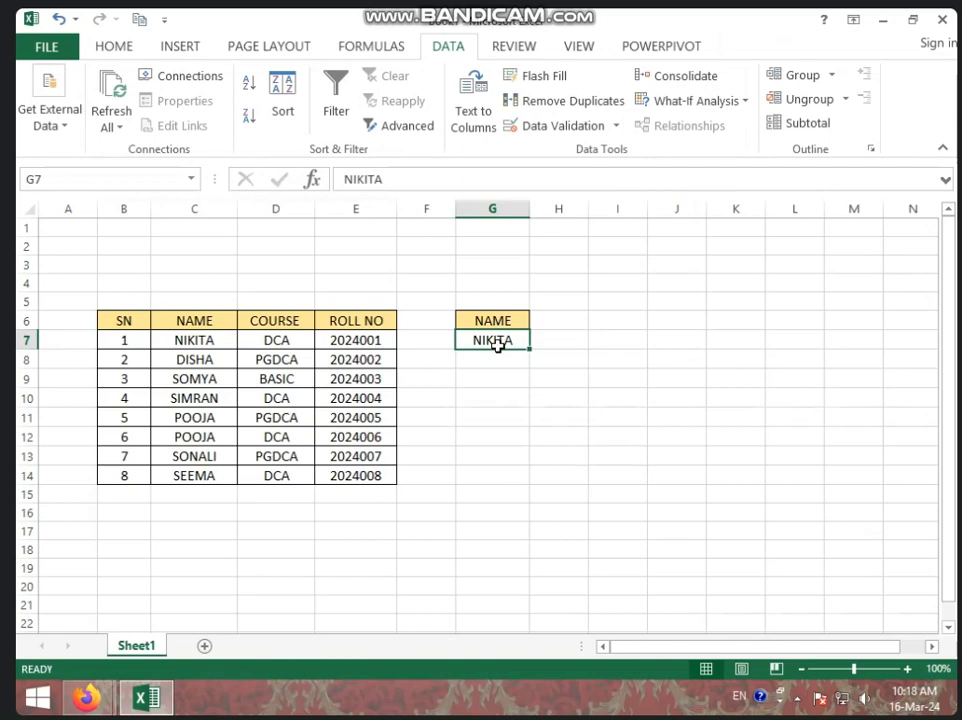
type("POOJ")
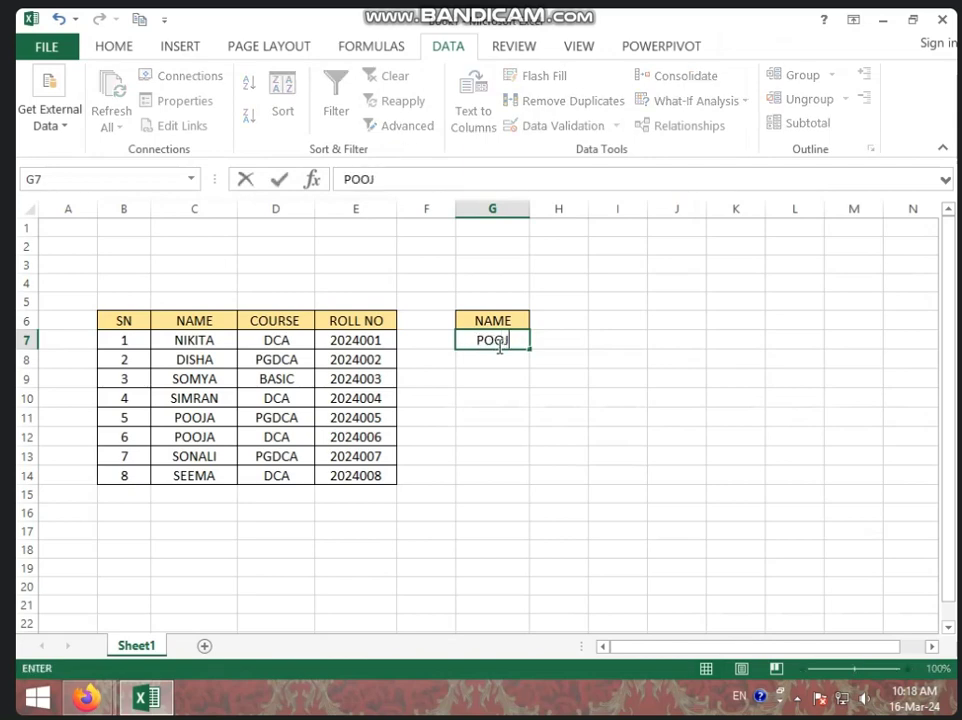
type("A")
left_click(515, 378)
Run the advanced filter with criteria range G6:G7 to show the POOJA rows
left_click(370, 338)
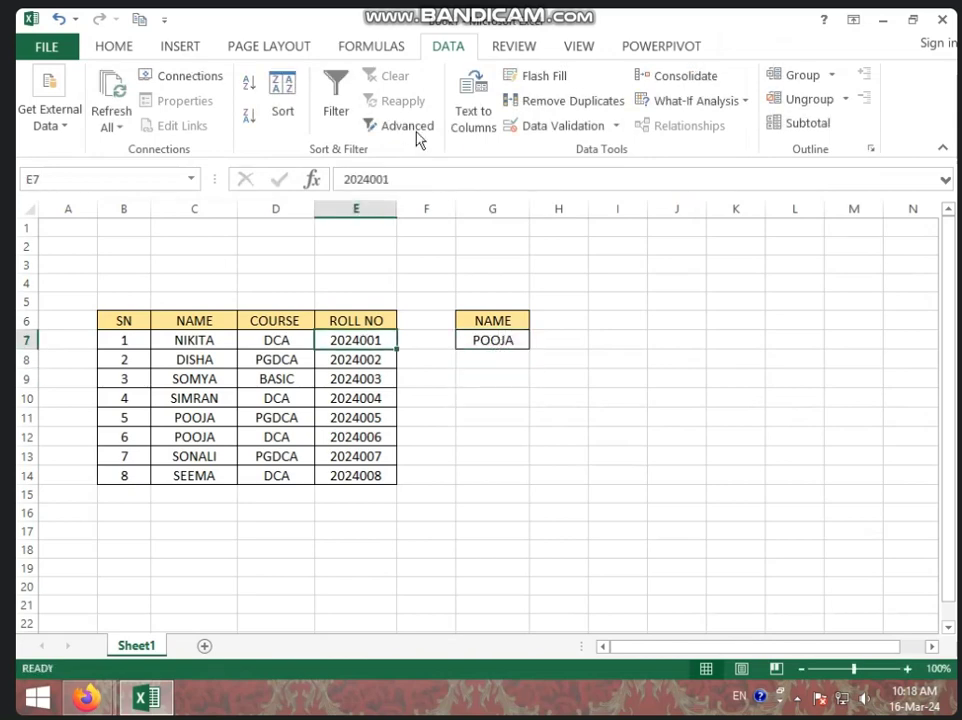
left_click(398, 126)
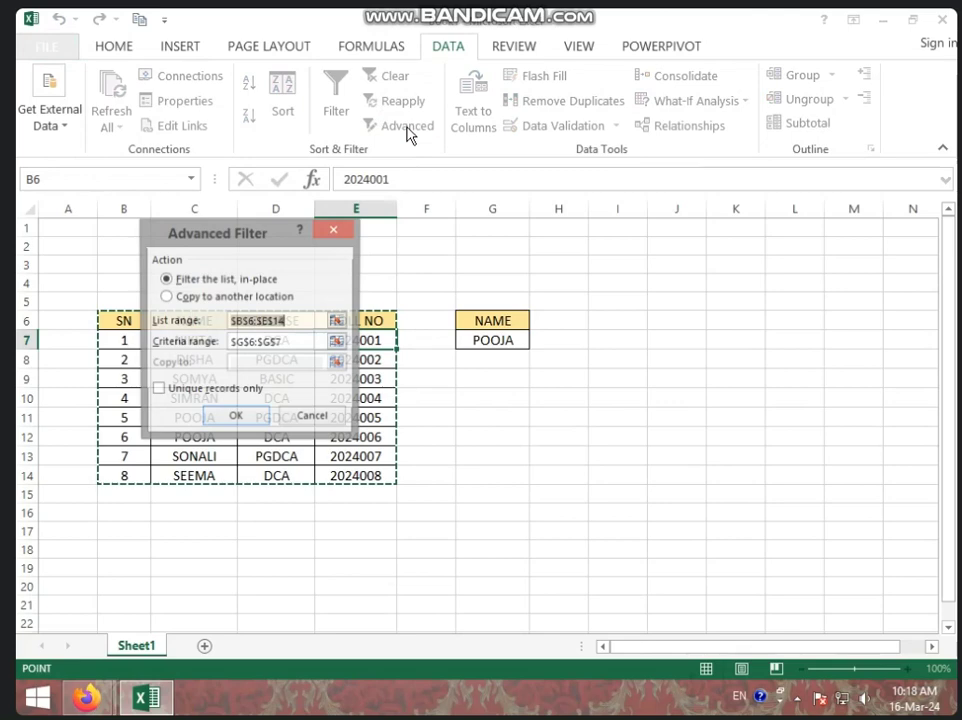
left_click(293, 343)
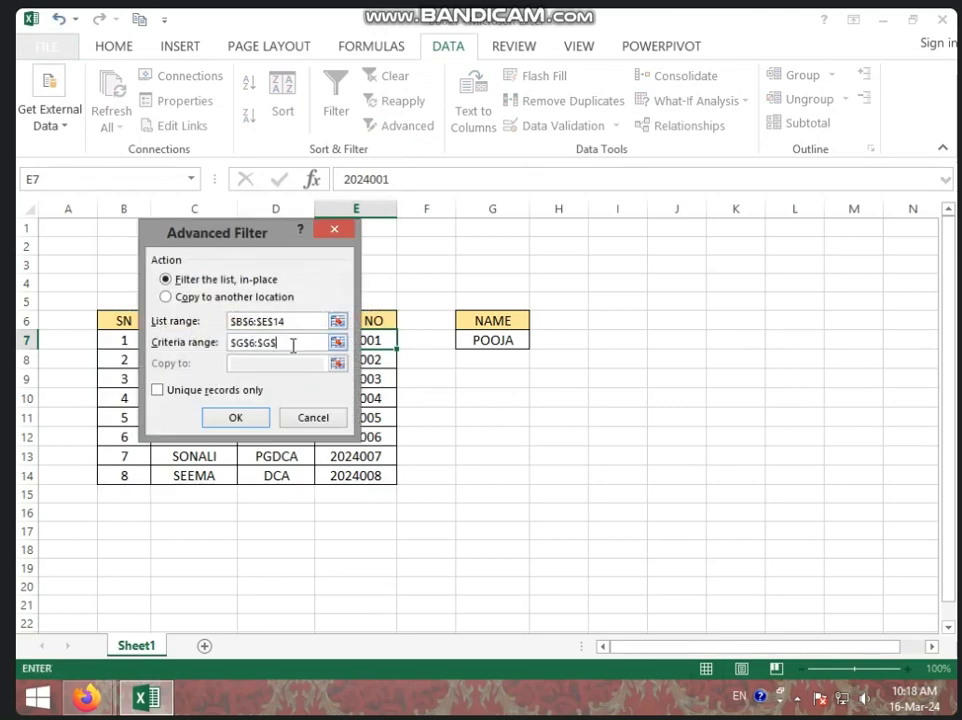
key("BackSpace")
key("BackSpace")
key("BackSpace")
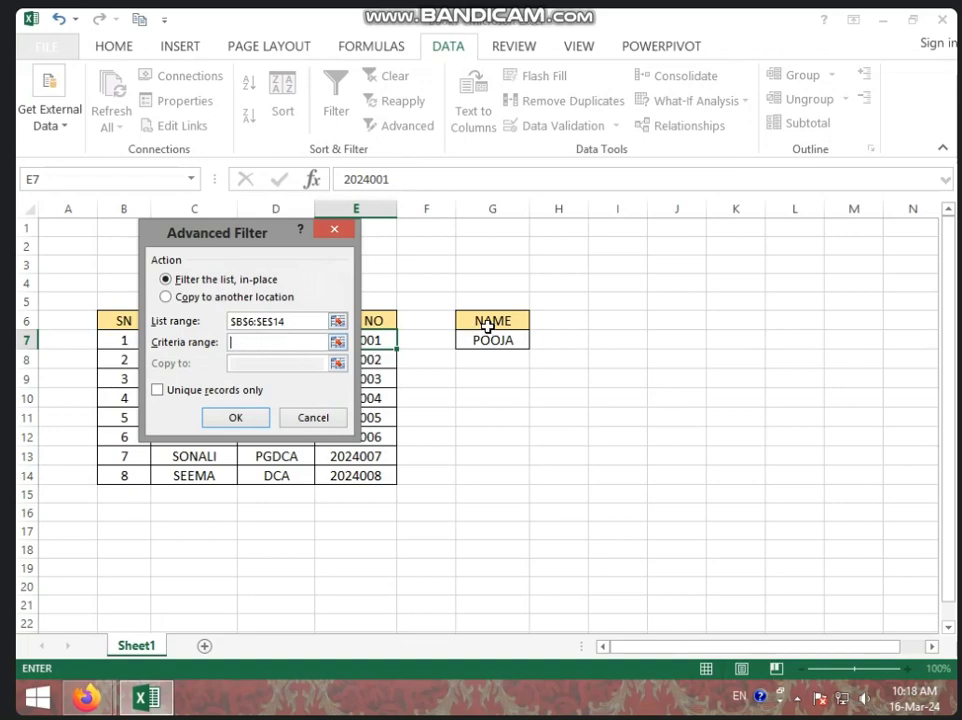
left_click_drag(492, 321, 492, 341)
left_click(215, 420)
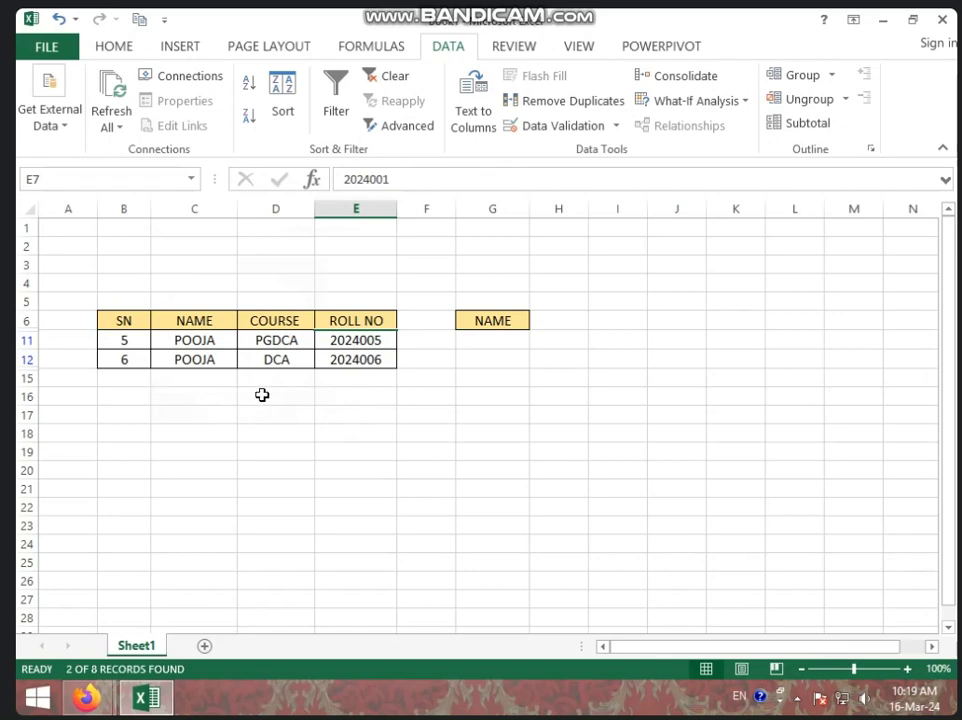
Copy the COURSE heading to H6, clear the POOJA filter, and enter DCA in H7
left_click(276, 322)
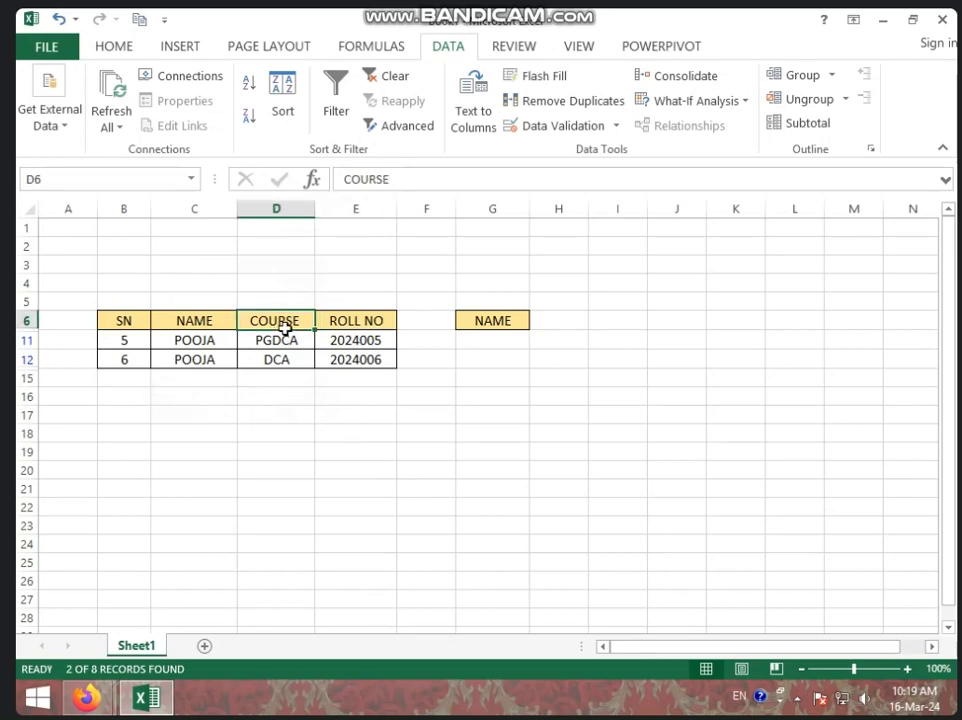
key("ctrl+c")
left_click(554, 322)
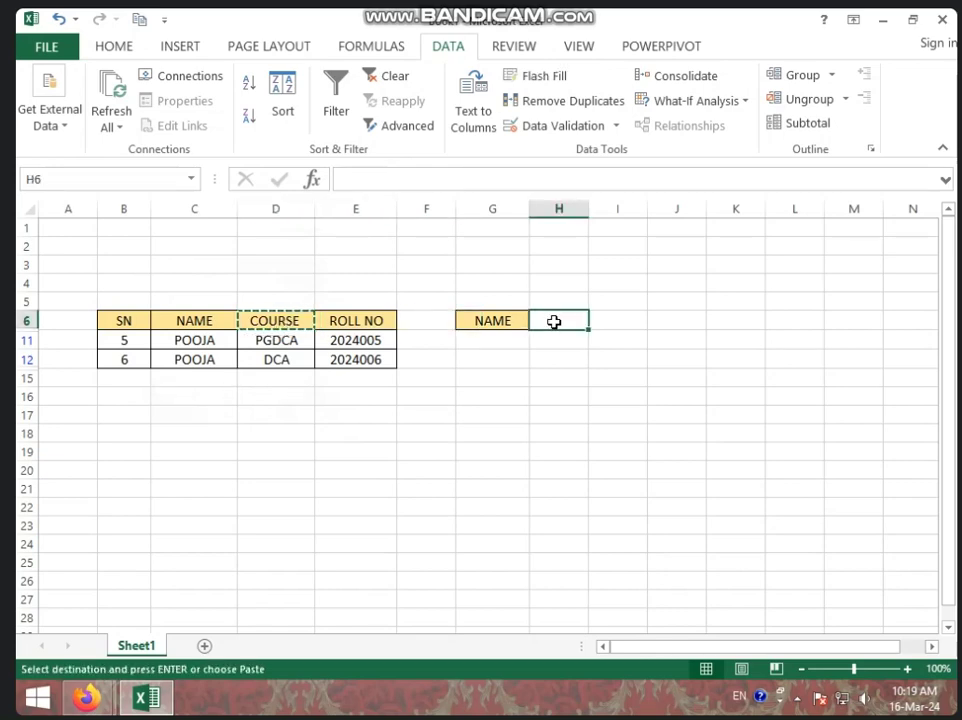
key("ctrl+v")
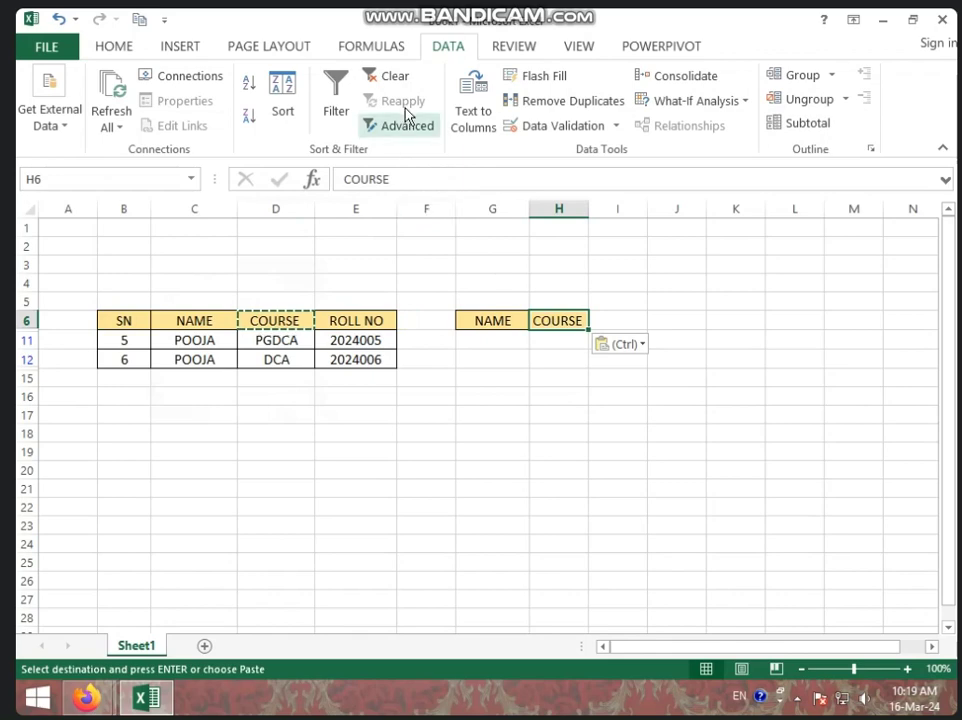
left_click(398, 80)
left_click(557, 338)
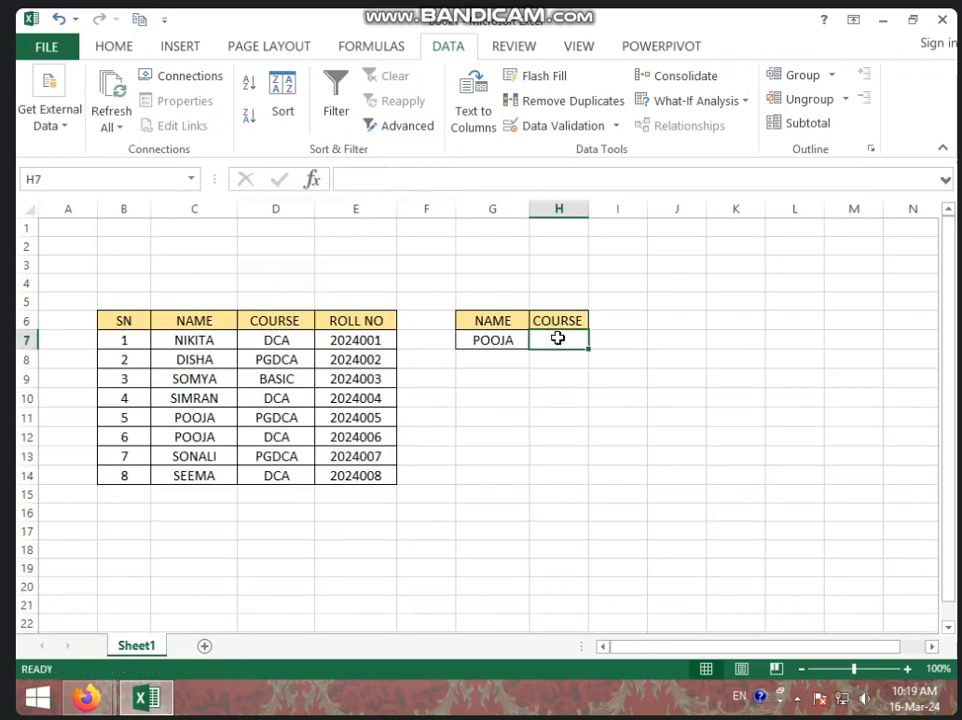
type("DCA")
left_click(616, 438)
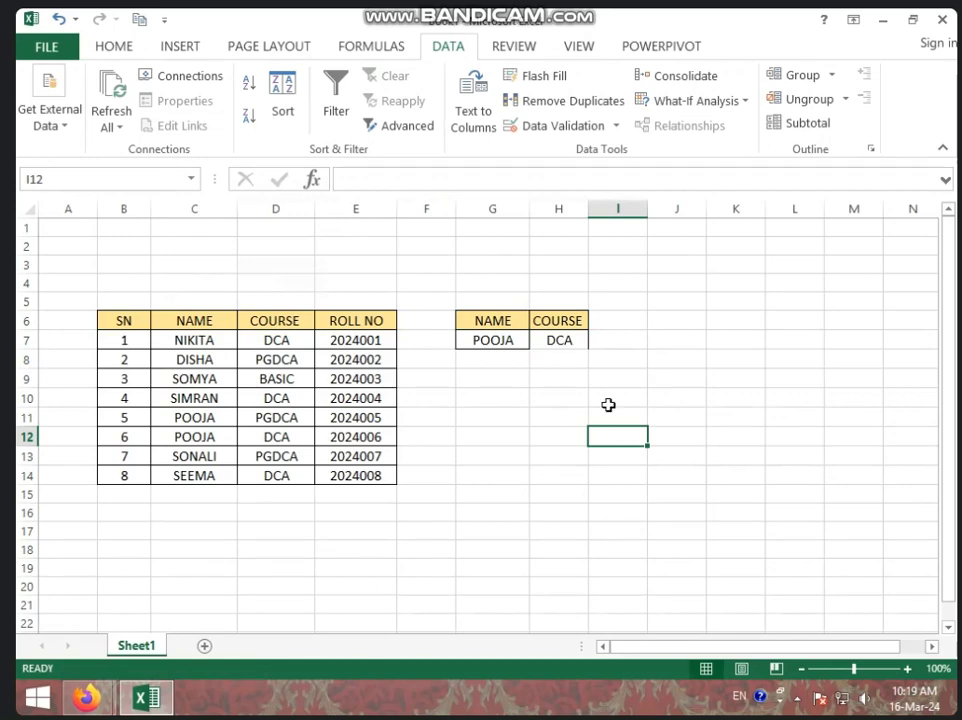
Filter the table with criteria range G6:H7 for POOJA in DCA, then clear the filter
left_click(124, 322)
left_click(402, 126)
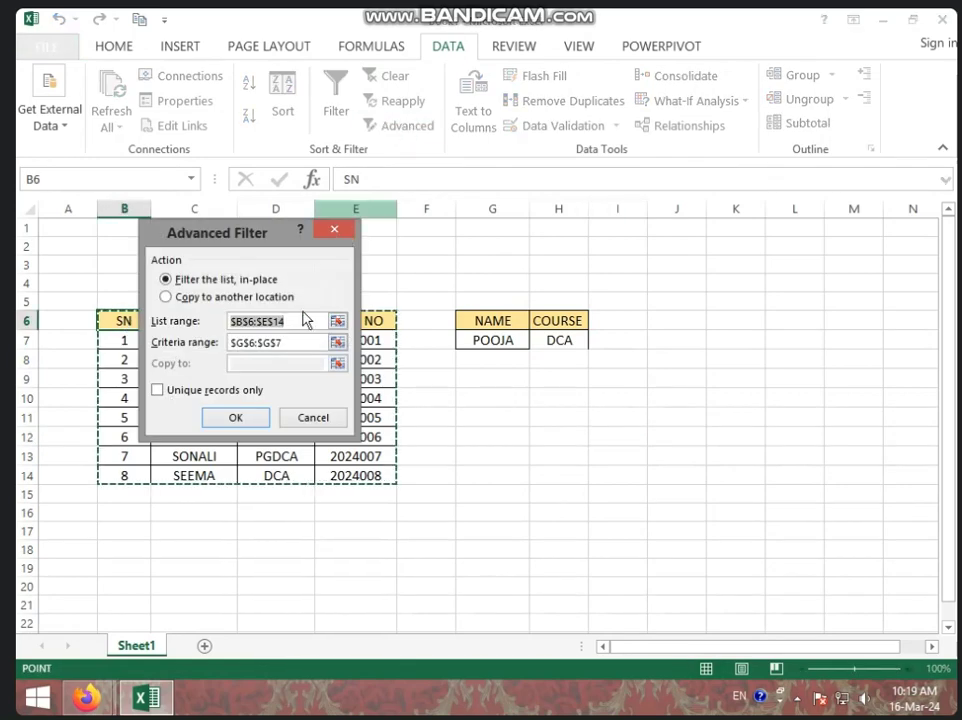
left_click(298, 345)
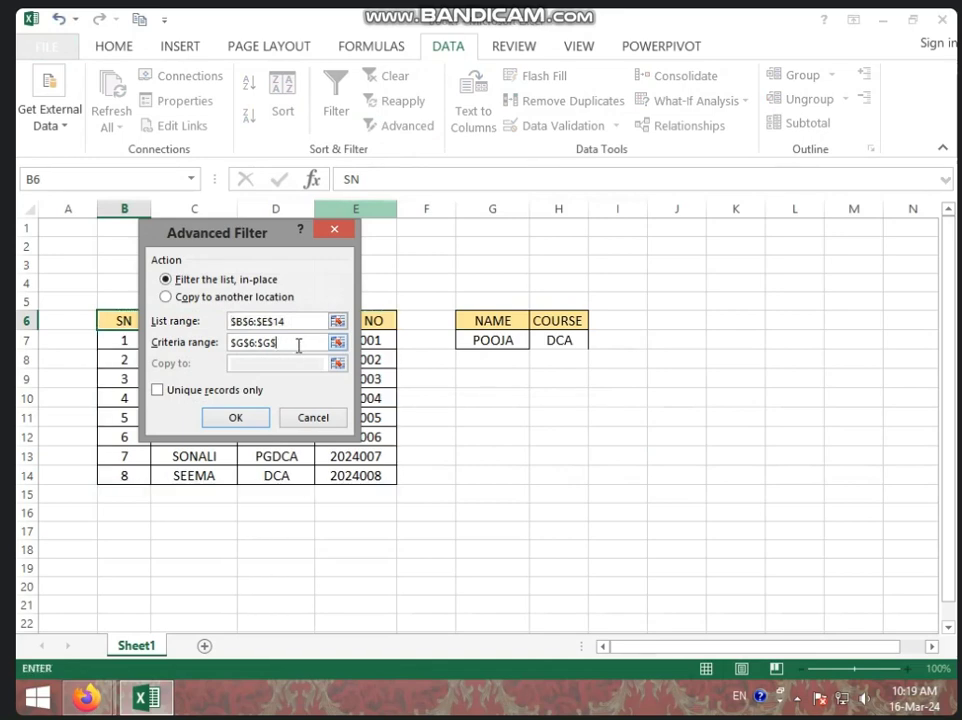
key("BackSpace")
key("BackSpace")
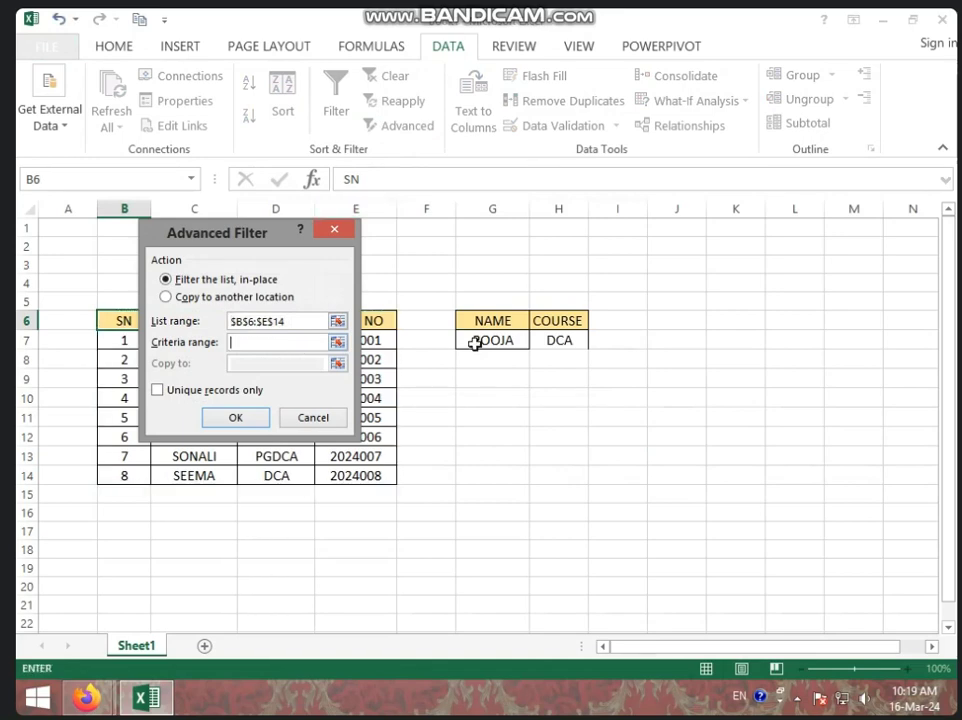
left_click_drag(490, 320, 555, 340)
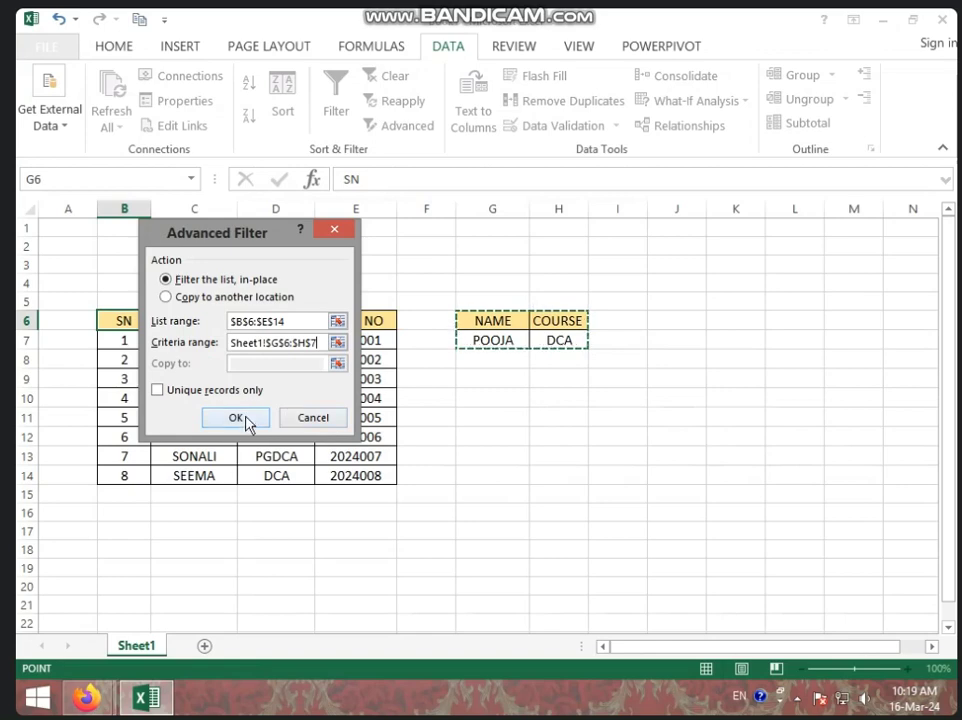
left_click(245, 419)
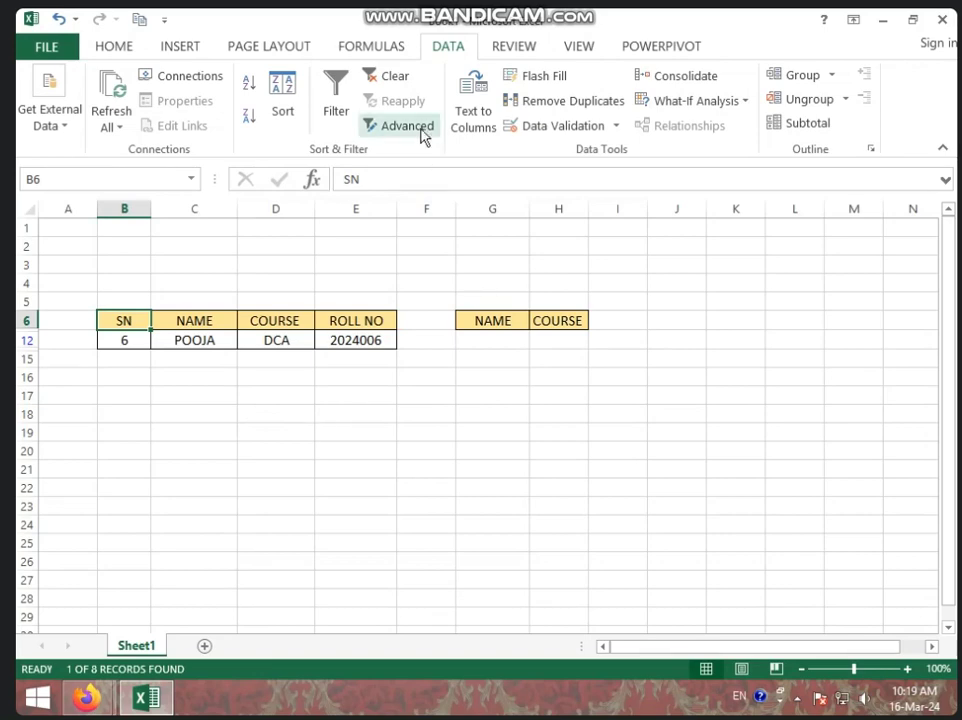
left_click(390, 77)
left_click(552, 377)
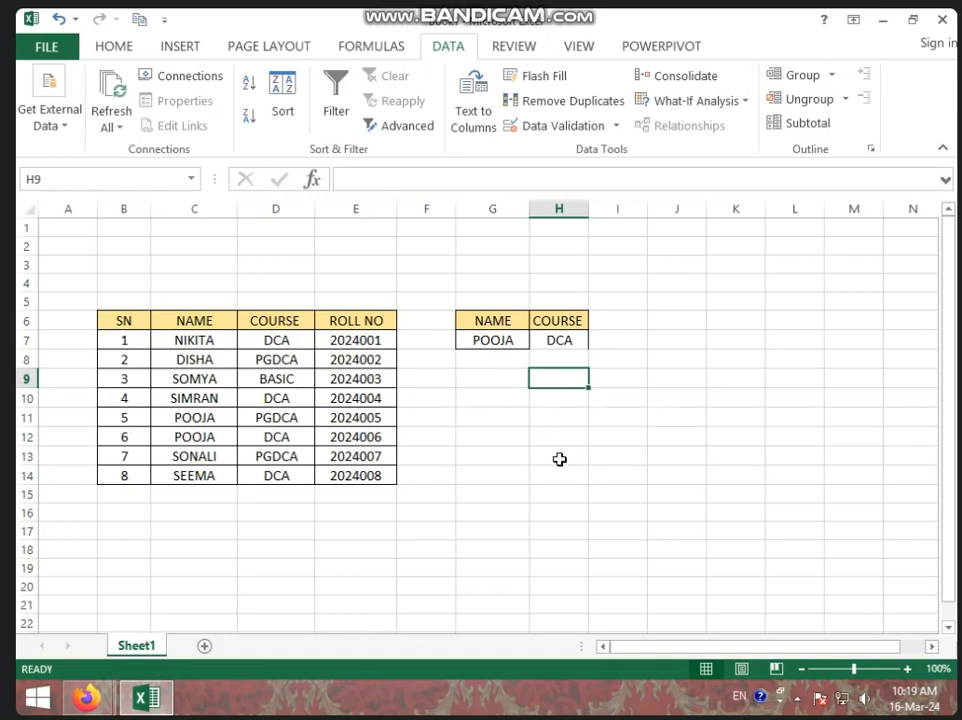
Enter row 15 with serial number 9, name SOMYA and course BASIC
left_click(137, 501)
type("9")
key("Tab")
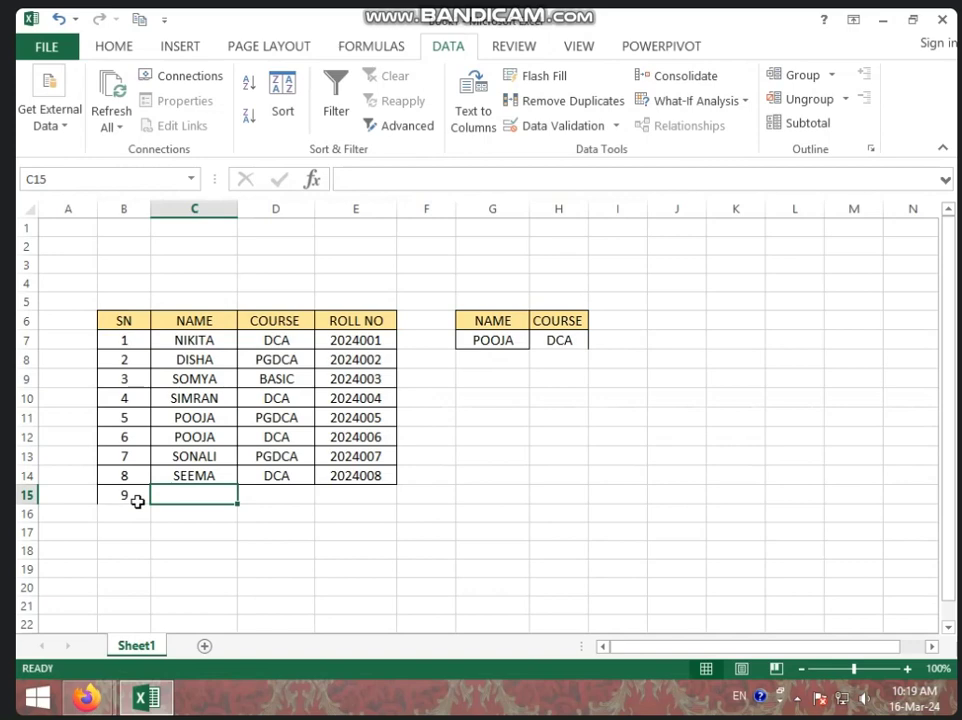
type("S")
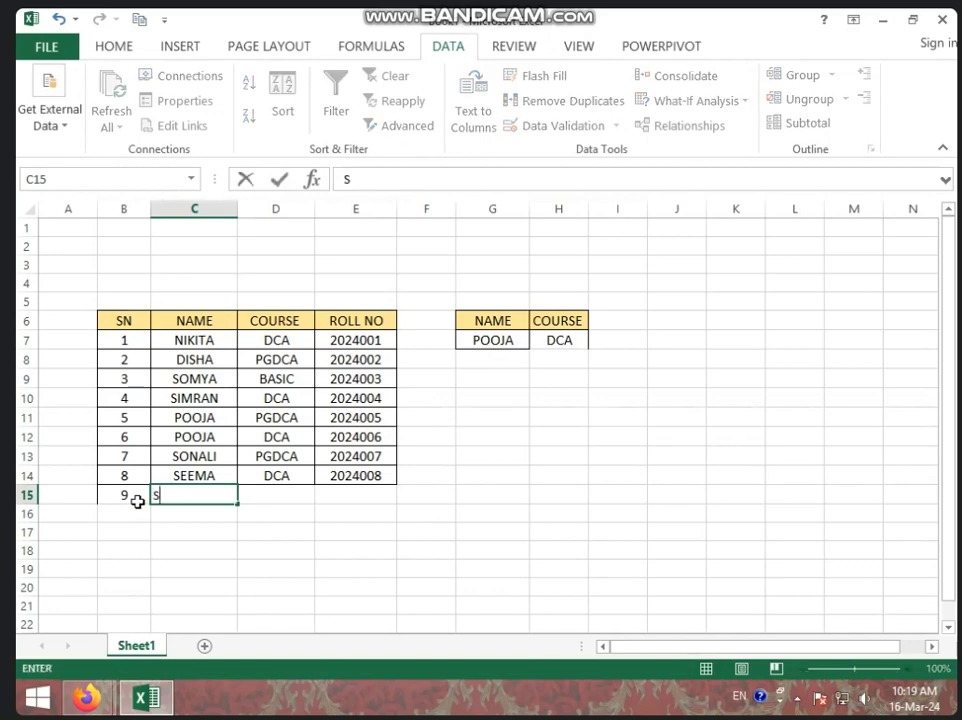
type("OMYA")
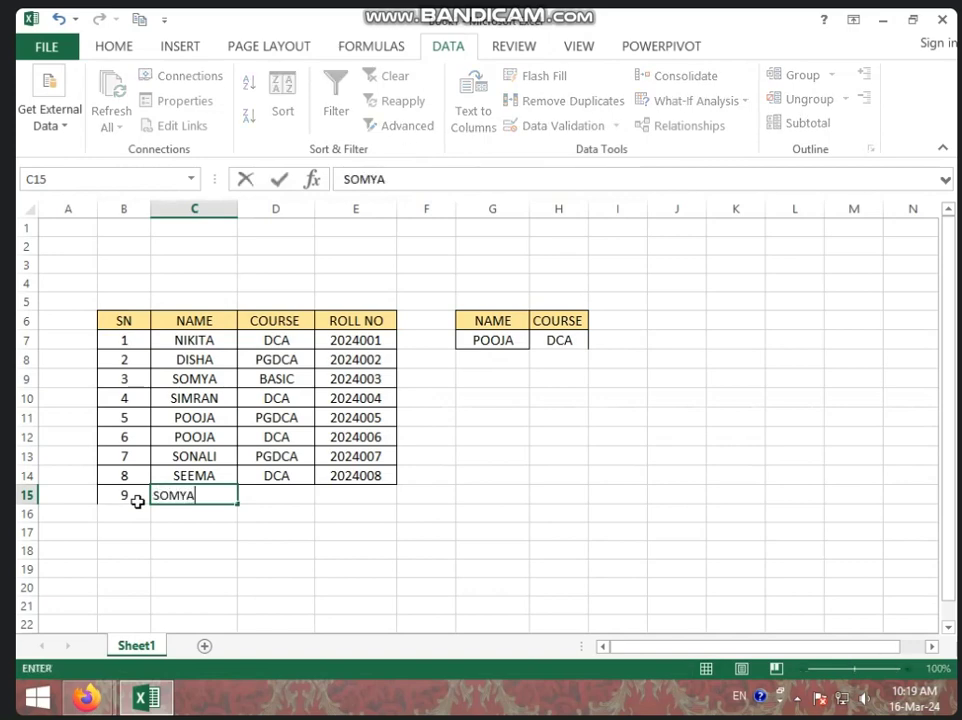
key("Tab")
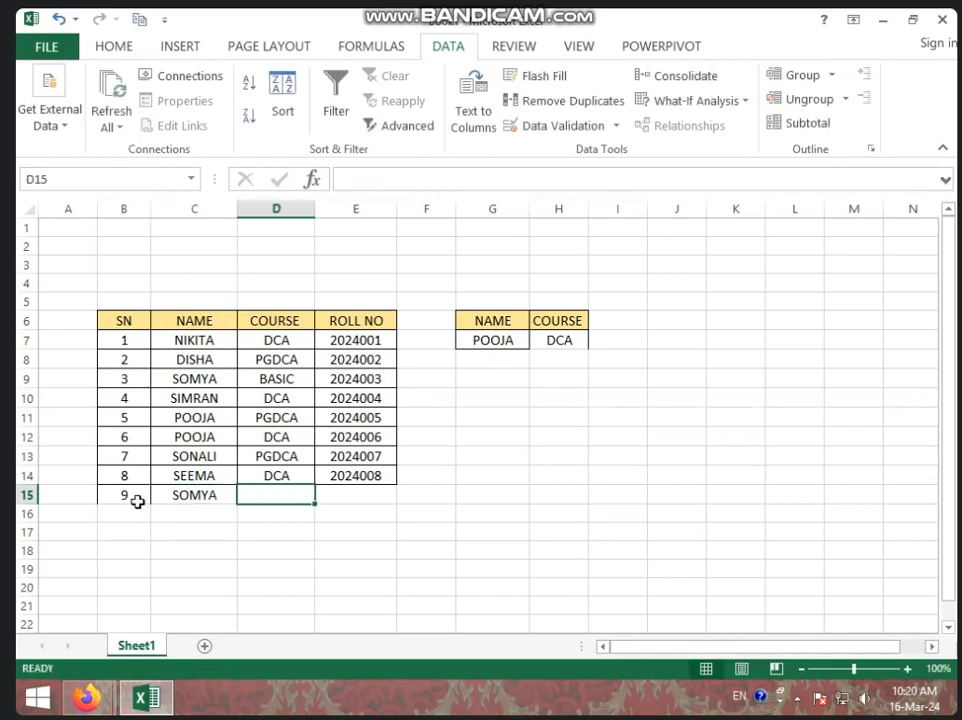
type("BAI")
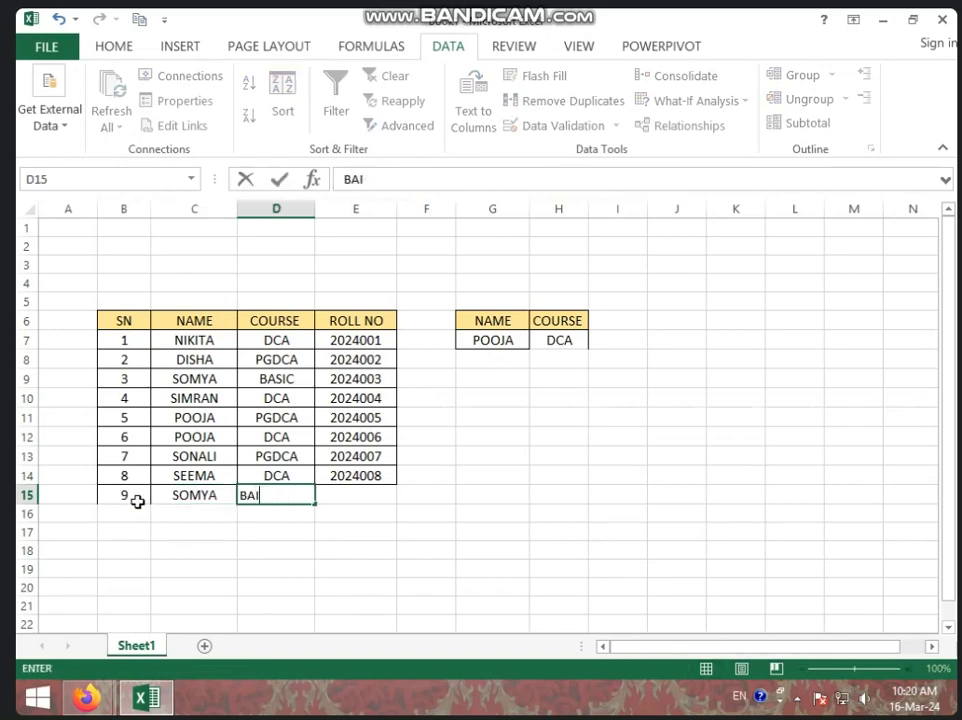
type("C")
key("BackSpace")
type("SIC")
key("Tab")
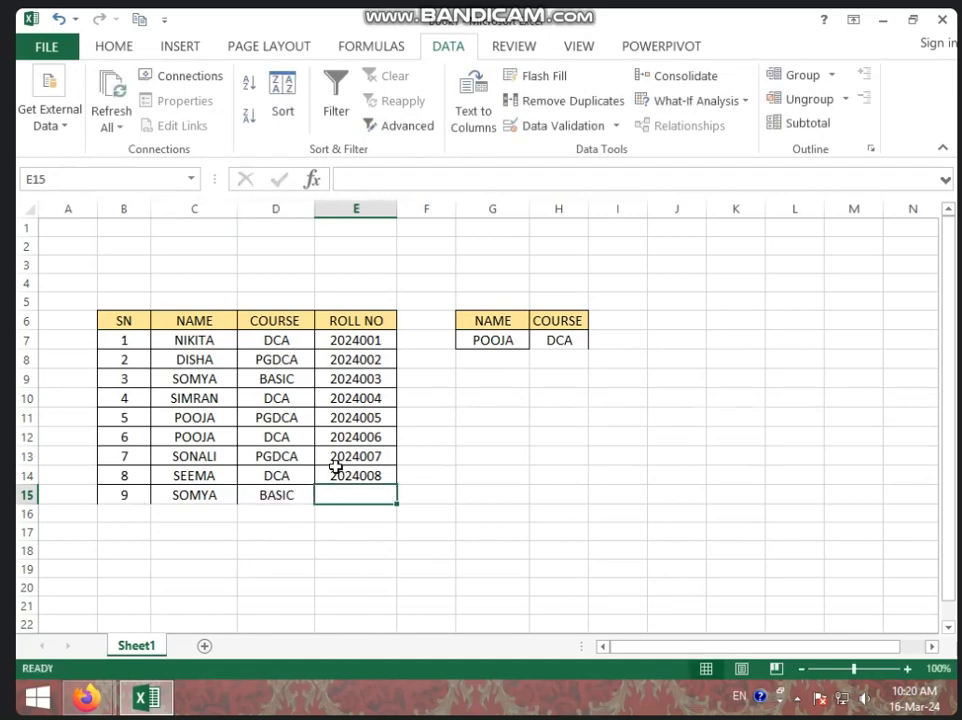
Continue the roll number series down to 2024009 in E15
left_click_drag(338, 459, 400, 500)
left_click(450, 476)
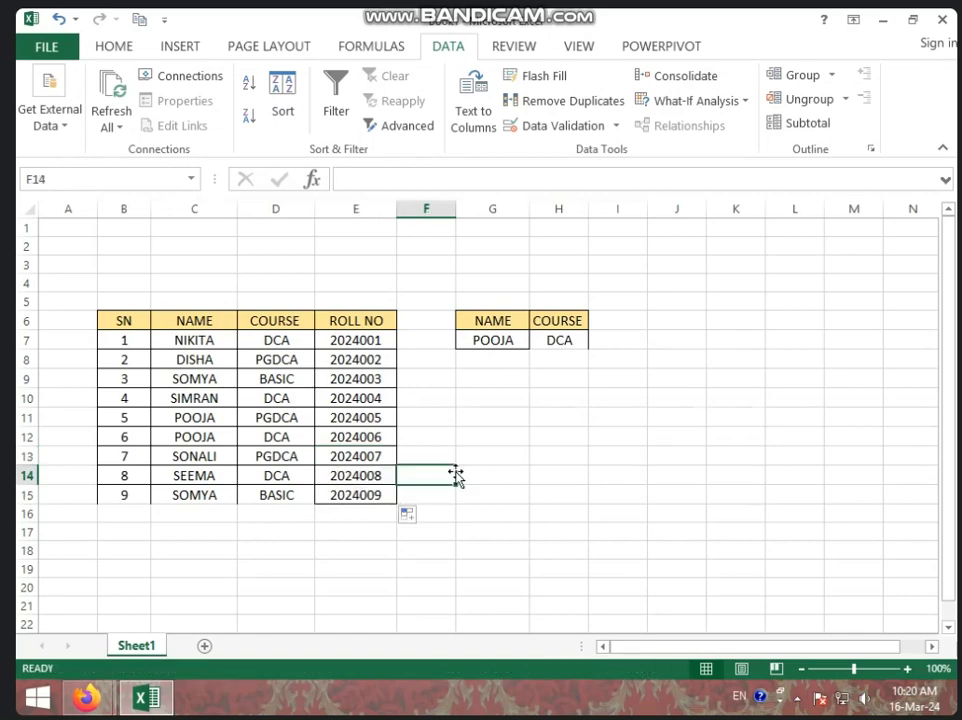
left_click(340, 396)
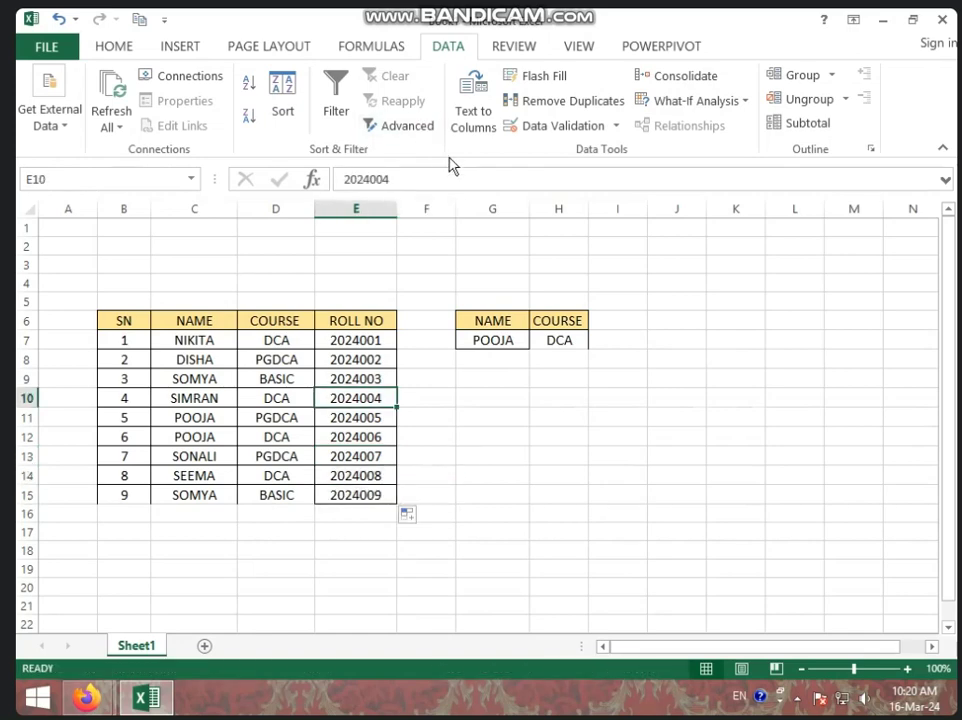
Change the criteria to NAME SOMYA in G7 and COURSE BASIC in H7
left_click(500, 343)
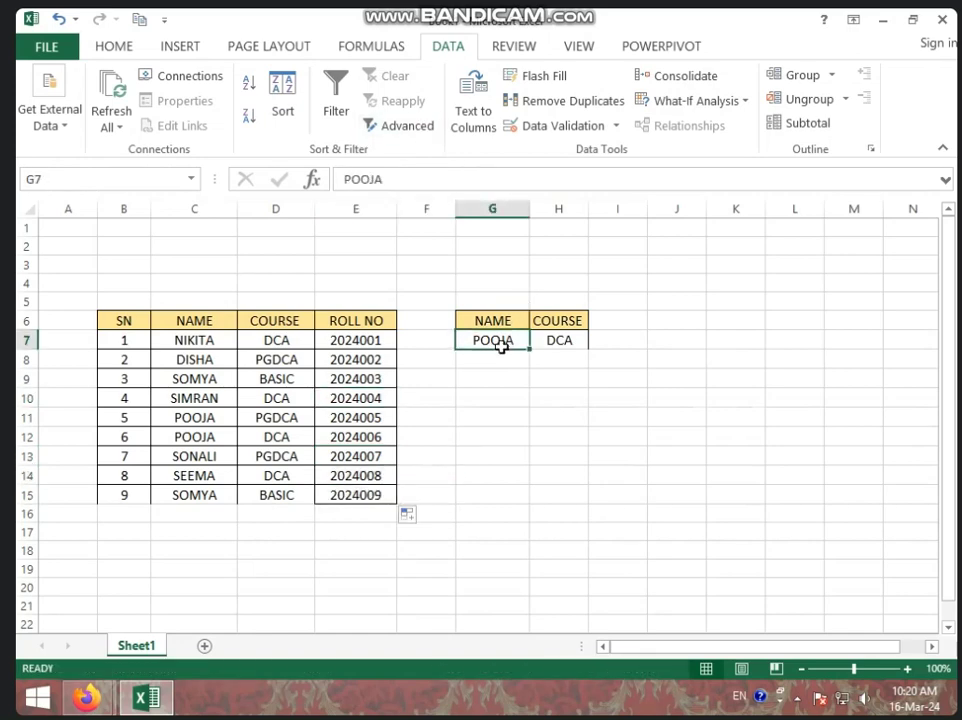
type("SO")
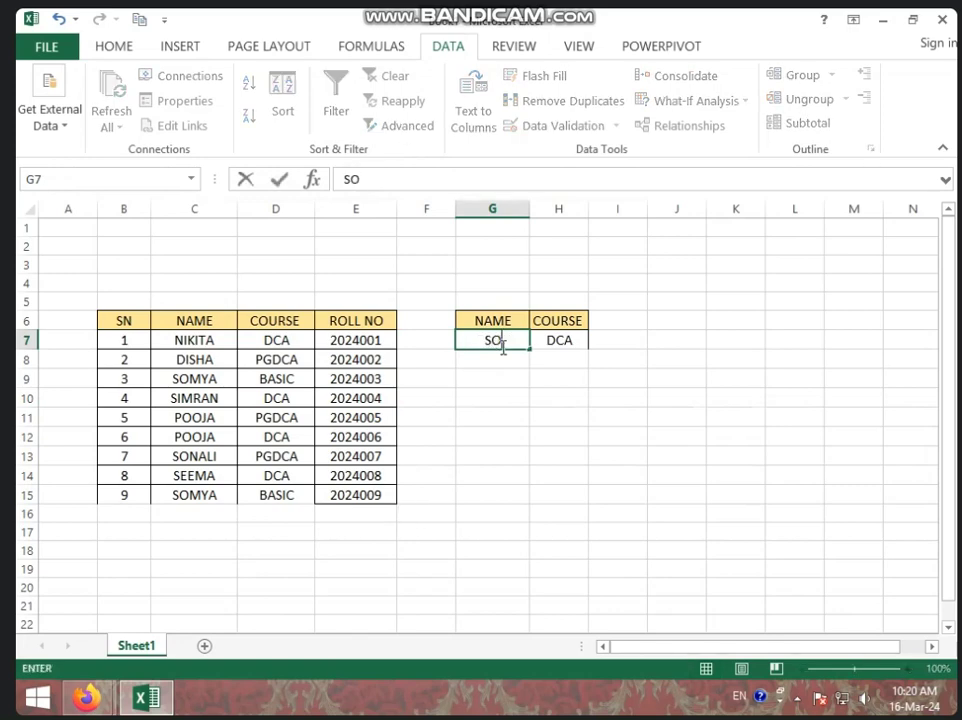
type("MYA")
left_click(550, 340)
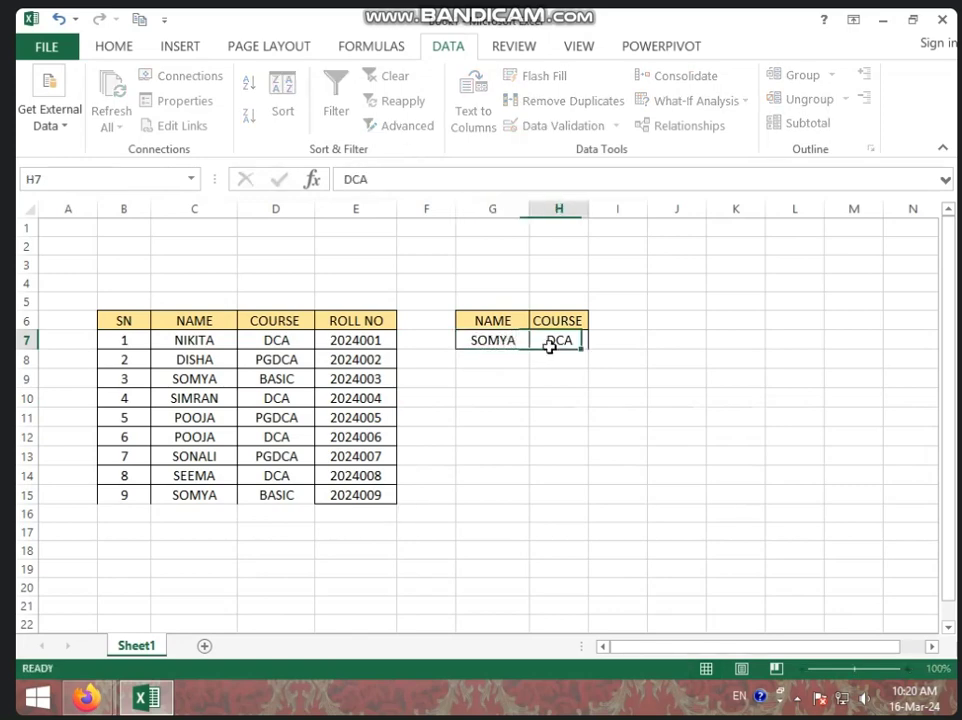
type("BAI")
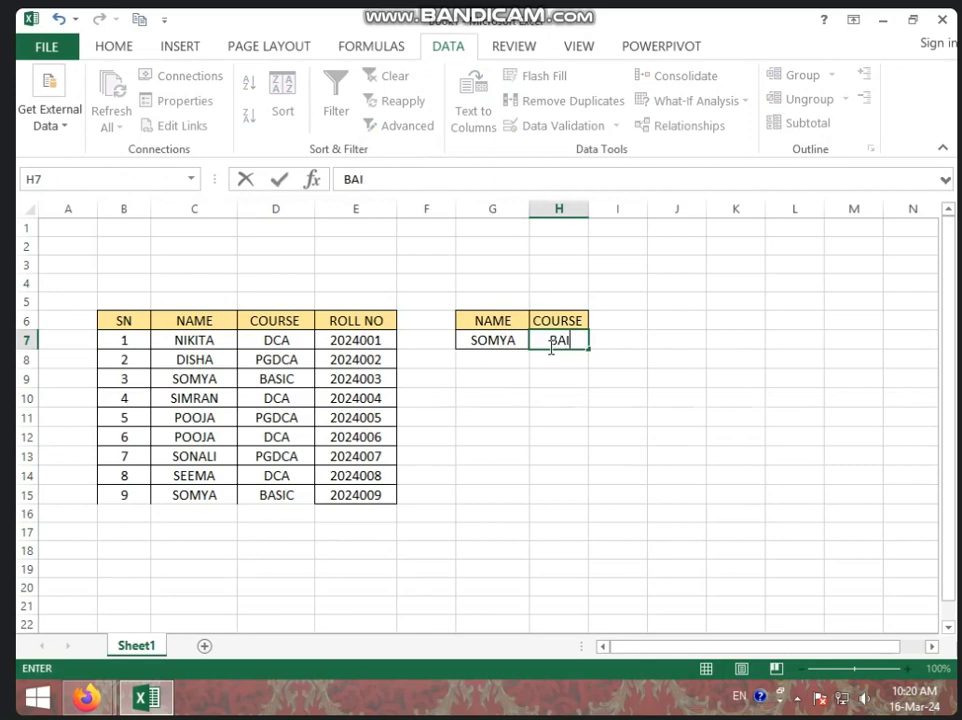
type("C")
key("BackSpace")
key("BackSpace")
type("SIC")
left_click(565, 393)
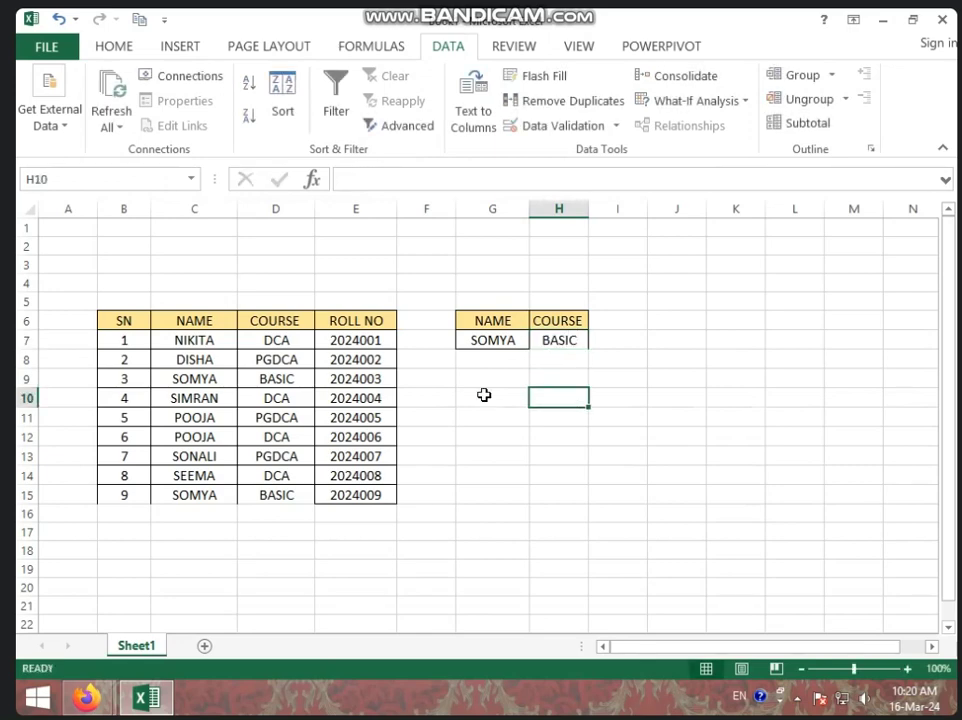
Filter the table with criteria range G6:H7 to the two matches, then clear the filter
left_click(356, 340)
left_click(412, 128)
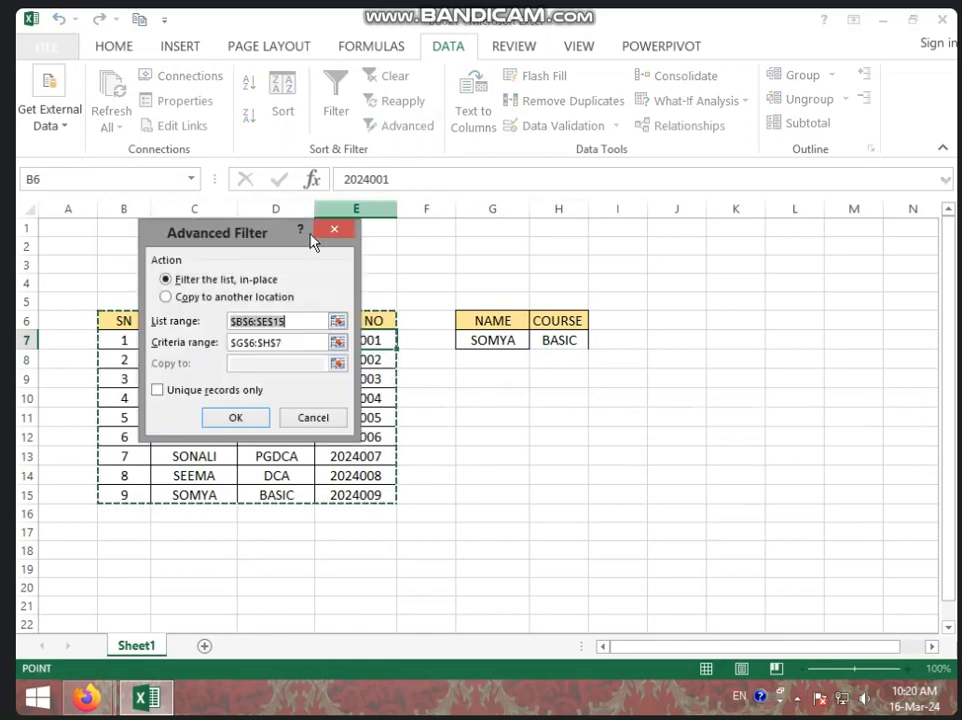
left_click(298, 343)
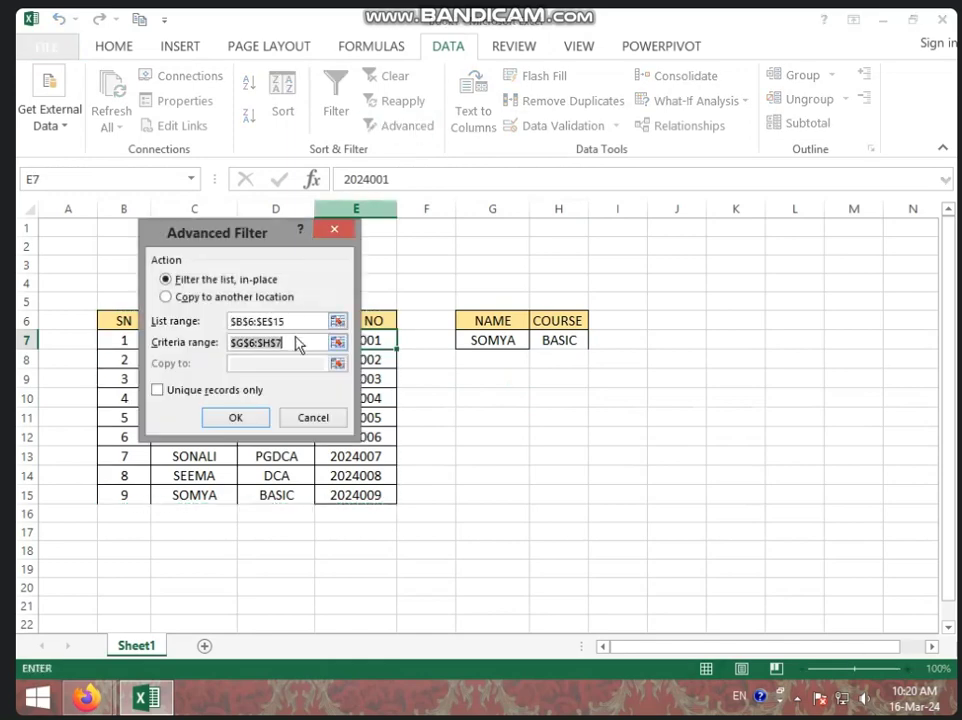
key("BackSpace")
left_click_drag(507, 322, 550, 340)
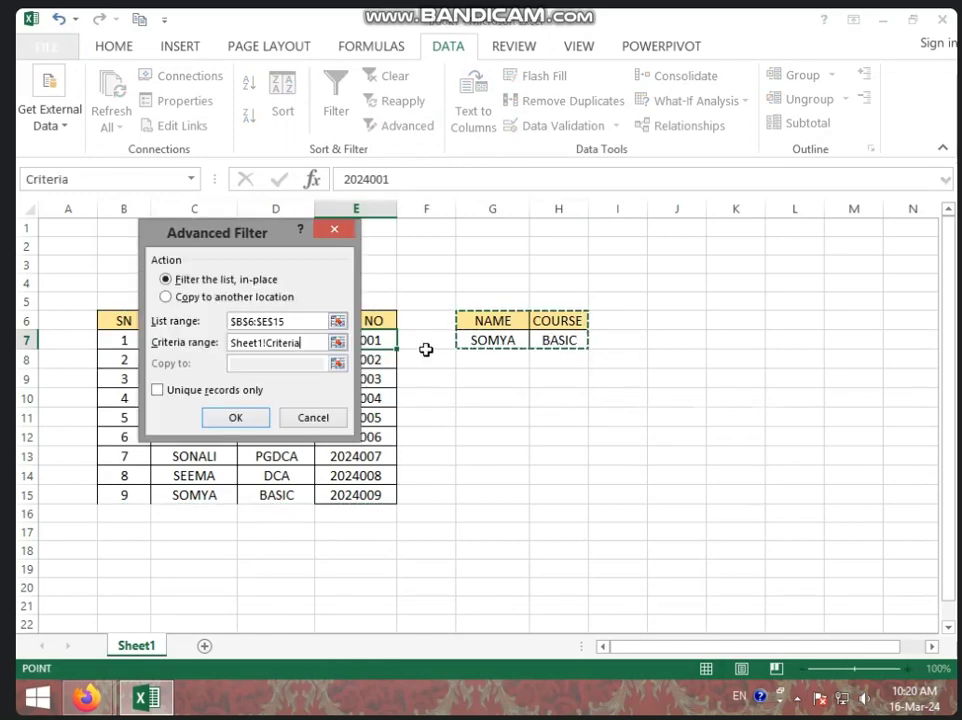
left_click(216, 417)
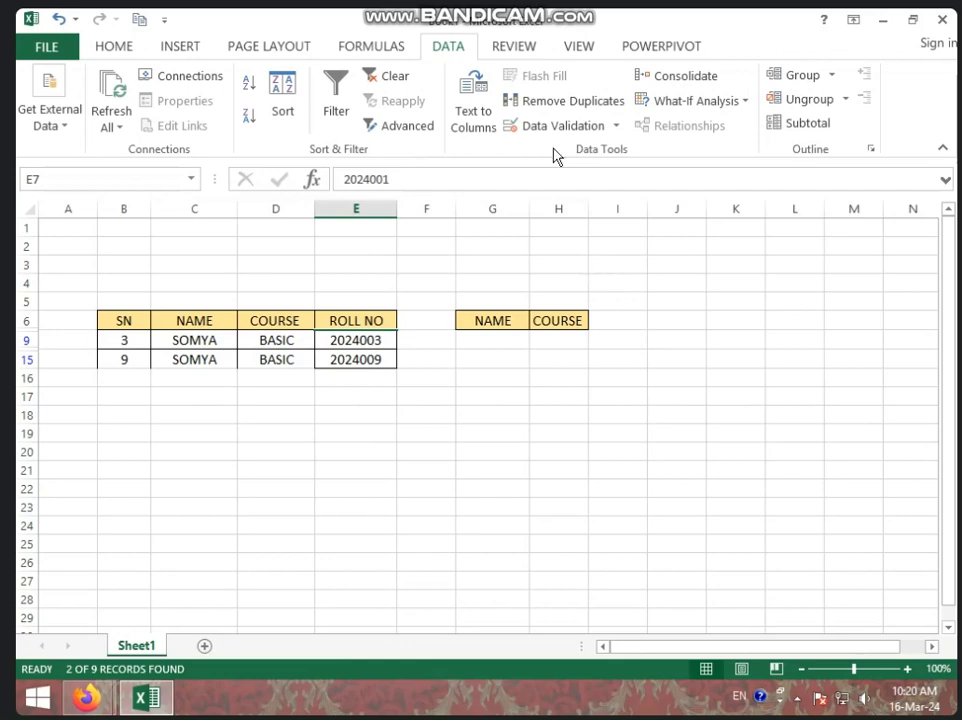
left_click(388, 78)
Select an empty cell beside the table and reopen the Advanced Filter dialog
left_click(557, 436)
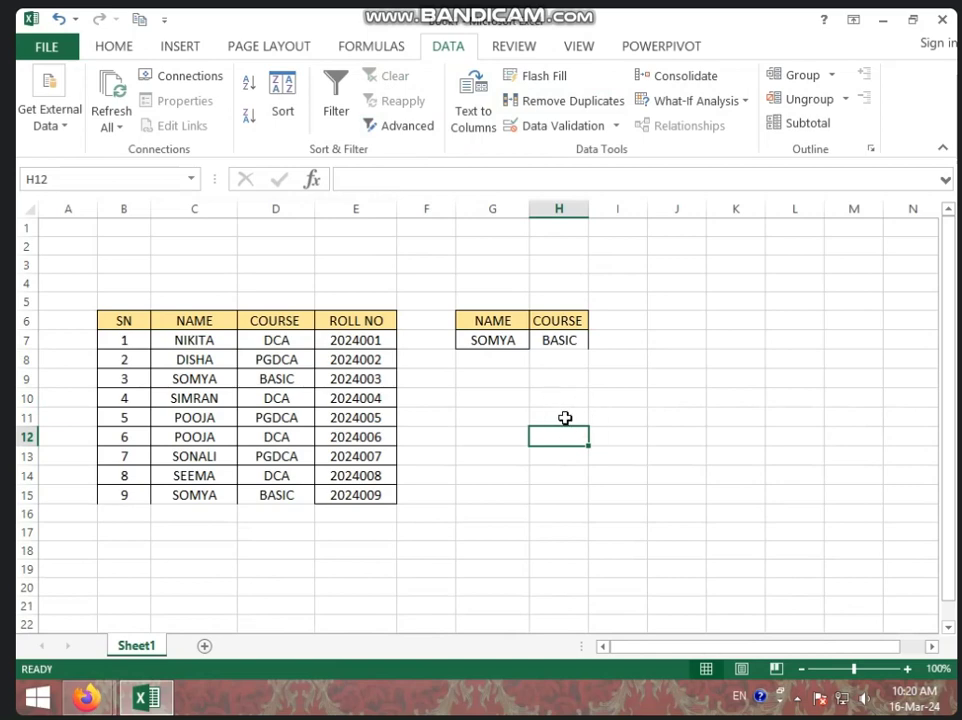
left_click(414, 130)
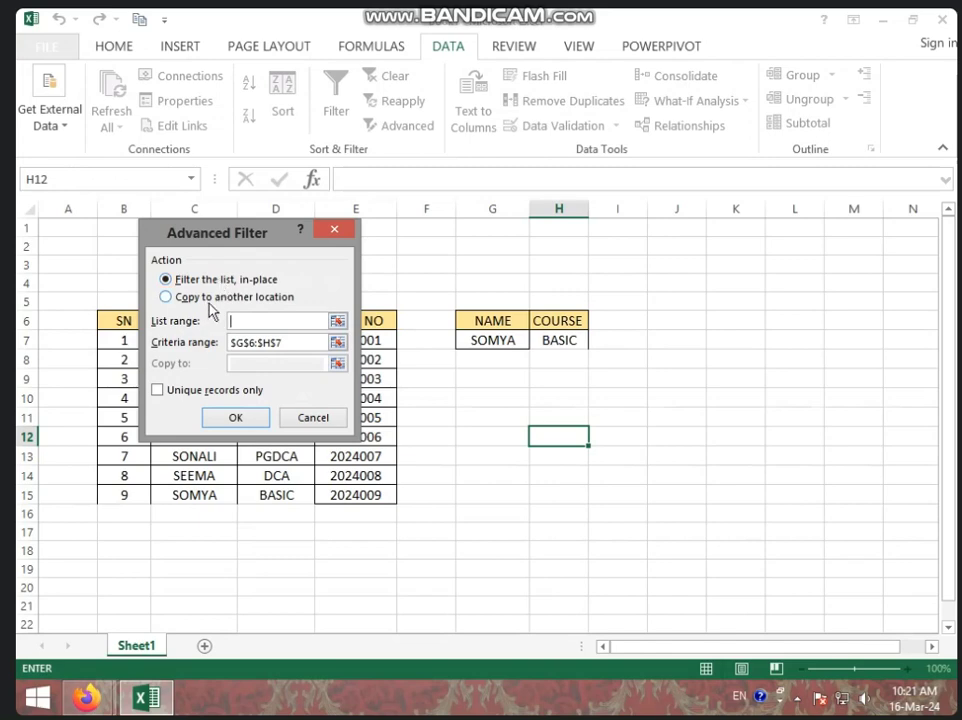
Switch the Advanced Filter to Copy to another location and set list range B6:E15
left_click(210, 297)
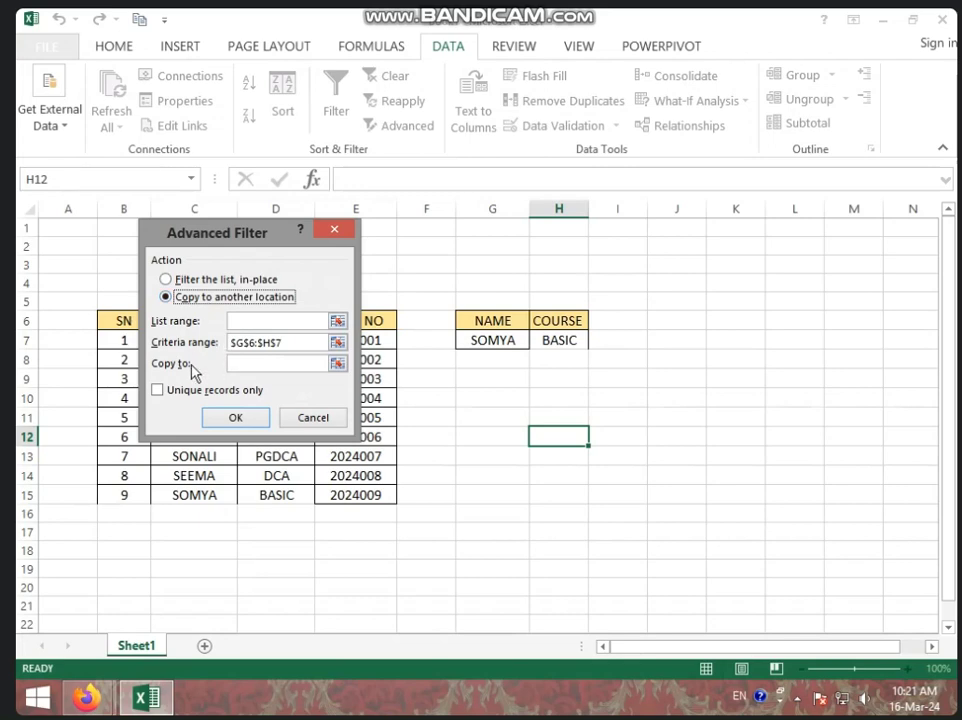
left_click(240, 365)
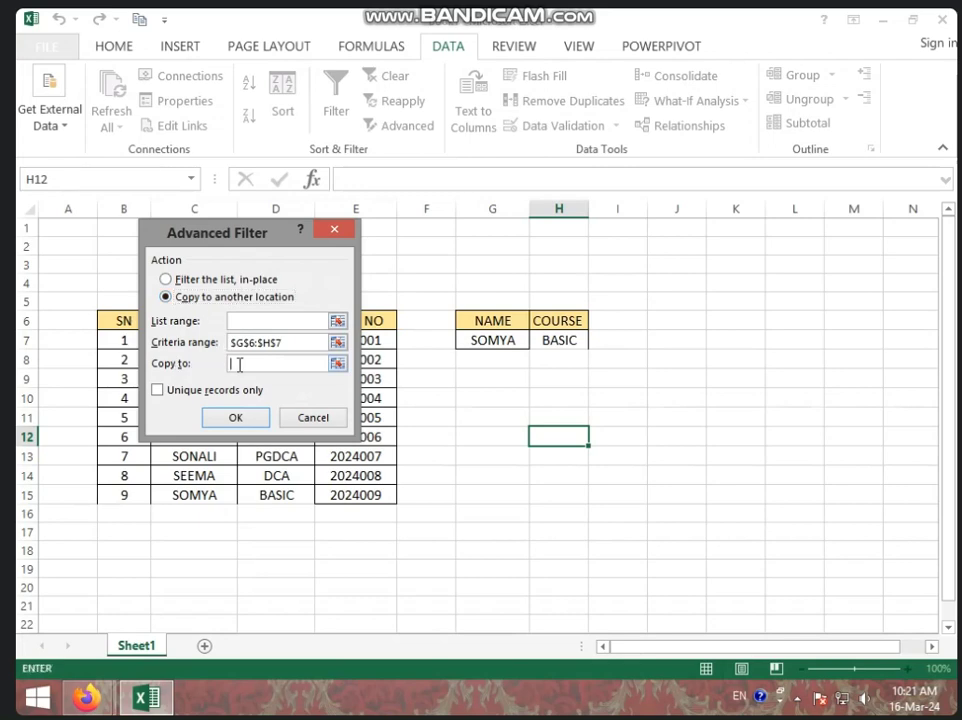
left_click_drag(252, 245, 497, 206)
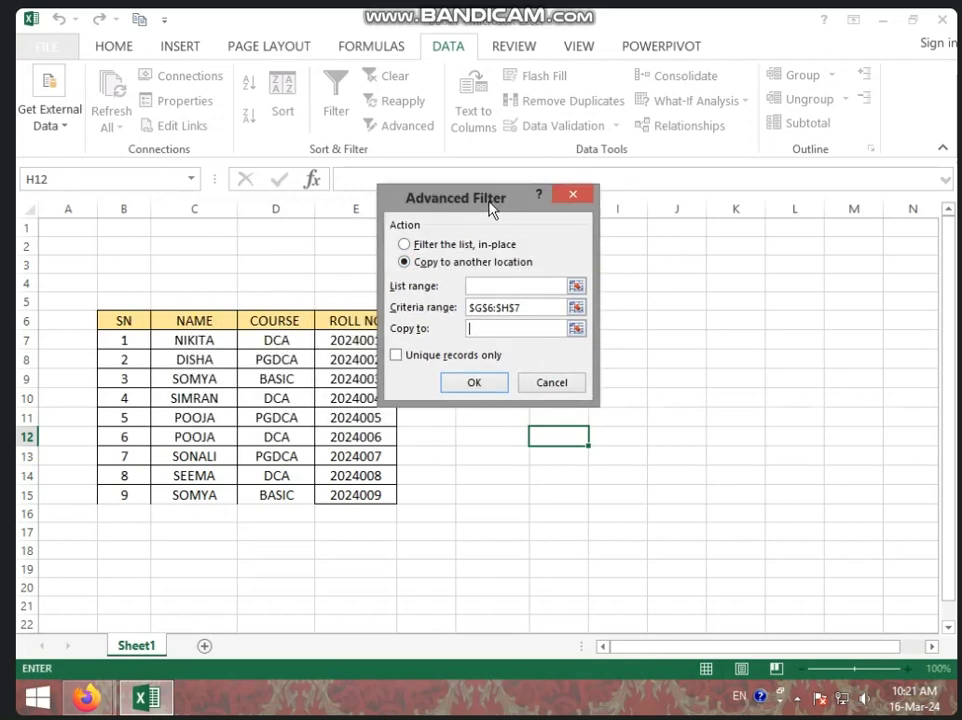
left_click(501, 281)
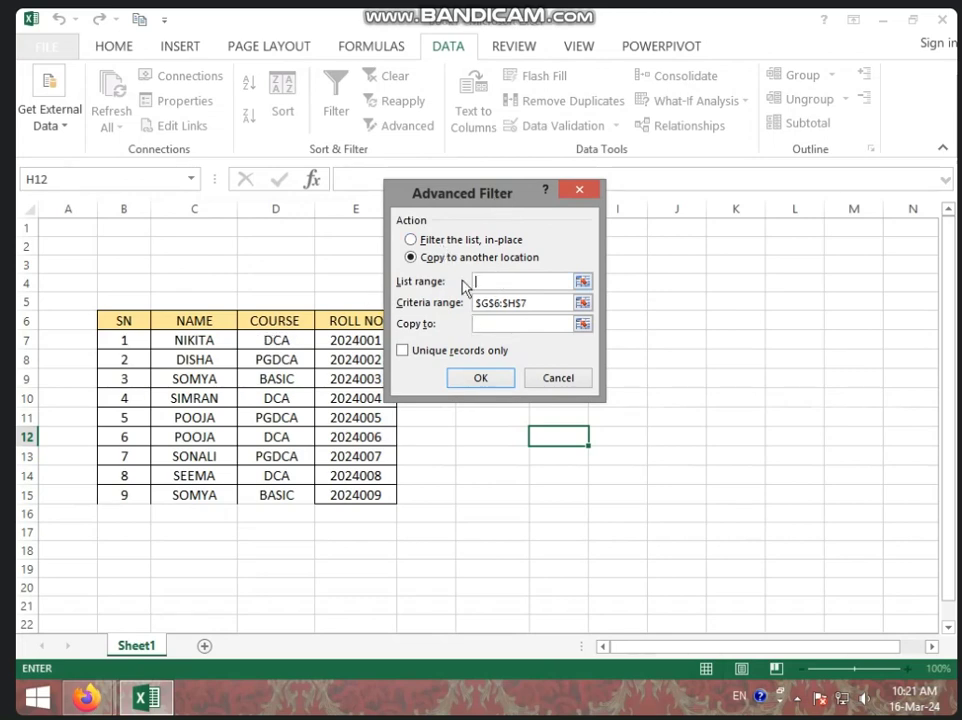
mouse_move(123, 326)
left_mouse_down()
mouse_move(207, 362)
mouse_move(275, 474)
left_mouse_up()
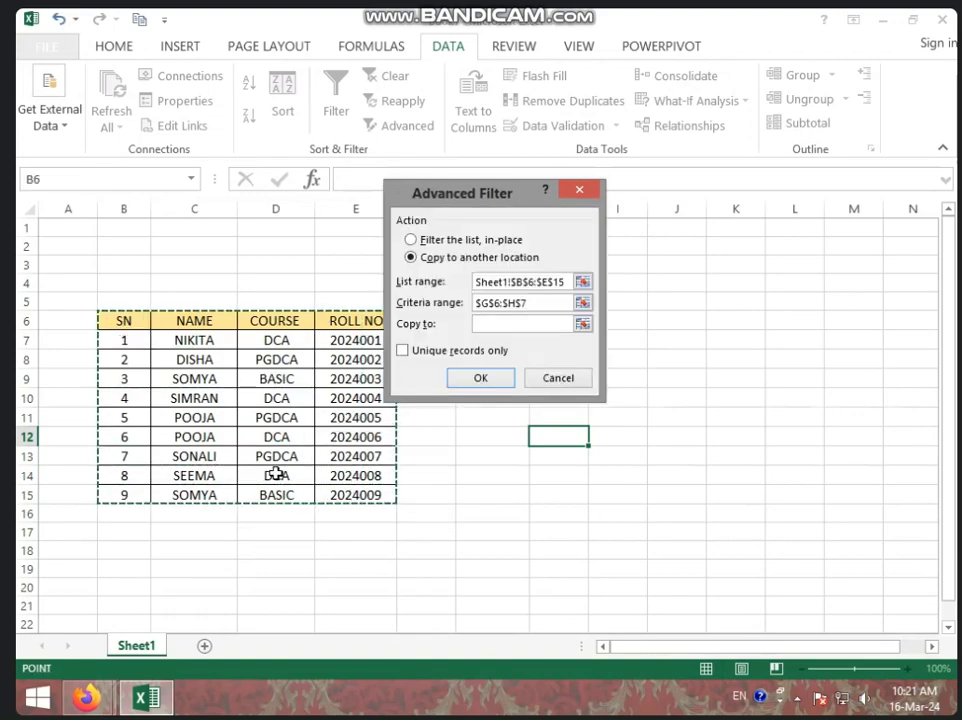
Replace the criteria range with G6:H7
left_click_drag(490, 200, 296, 232)
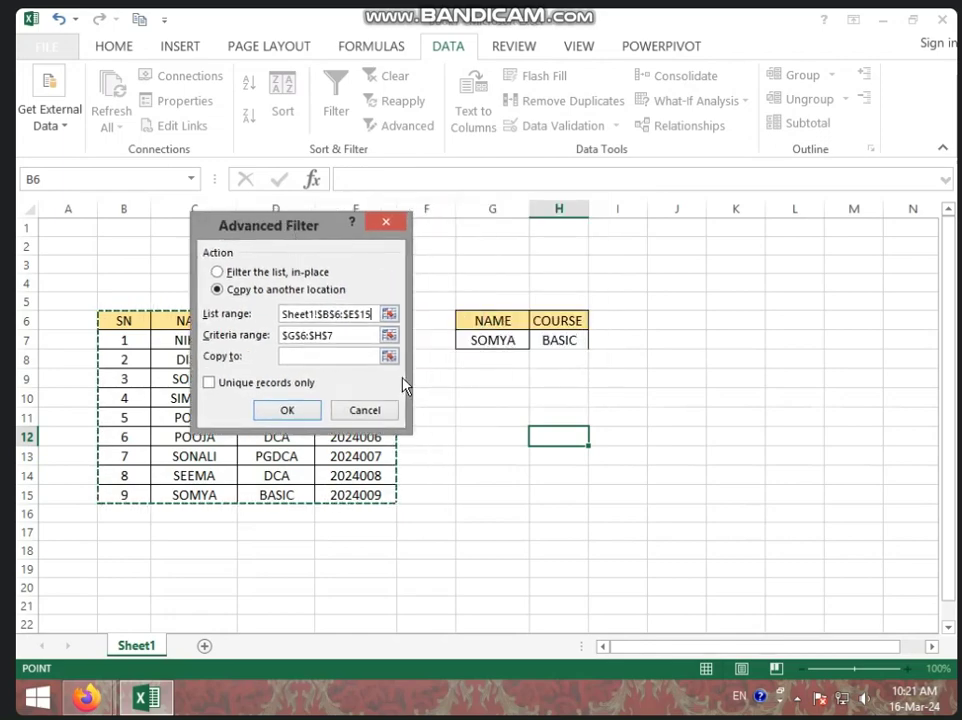
left_click_drag(350, 335, 232, 345)
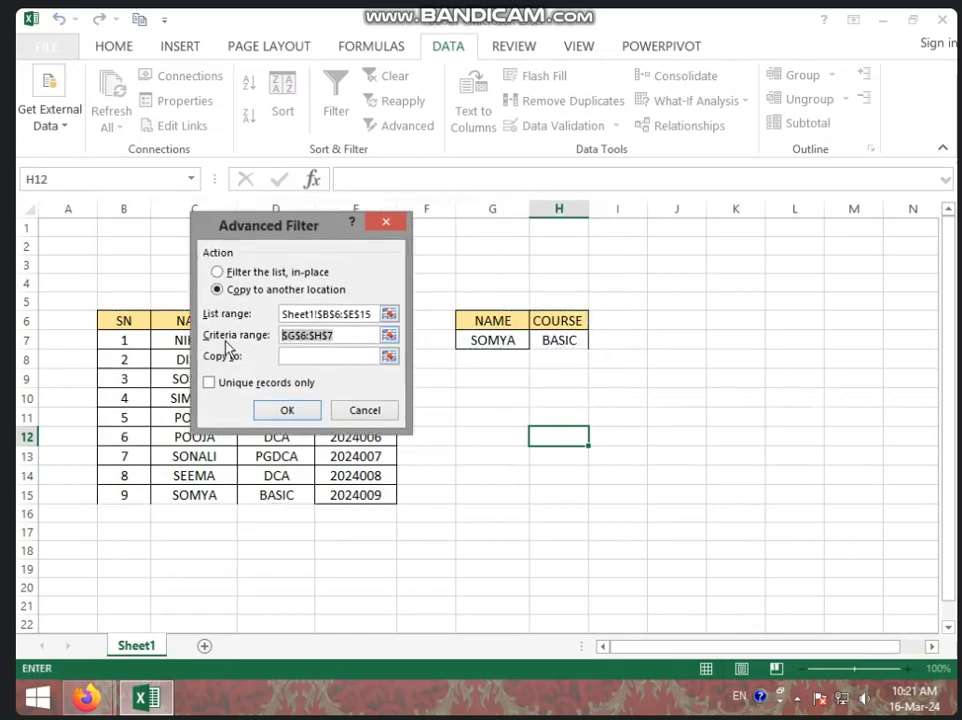
key("Delete")
left_click(490, 328)
left_click_drag(490, 328, 499, 334)
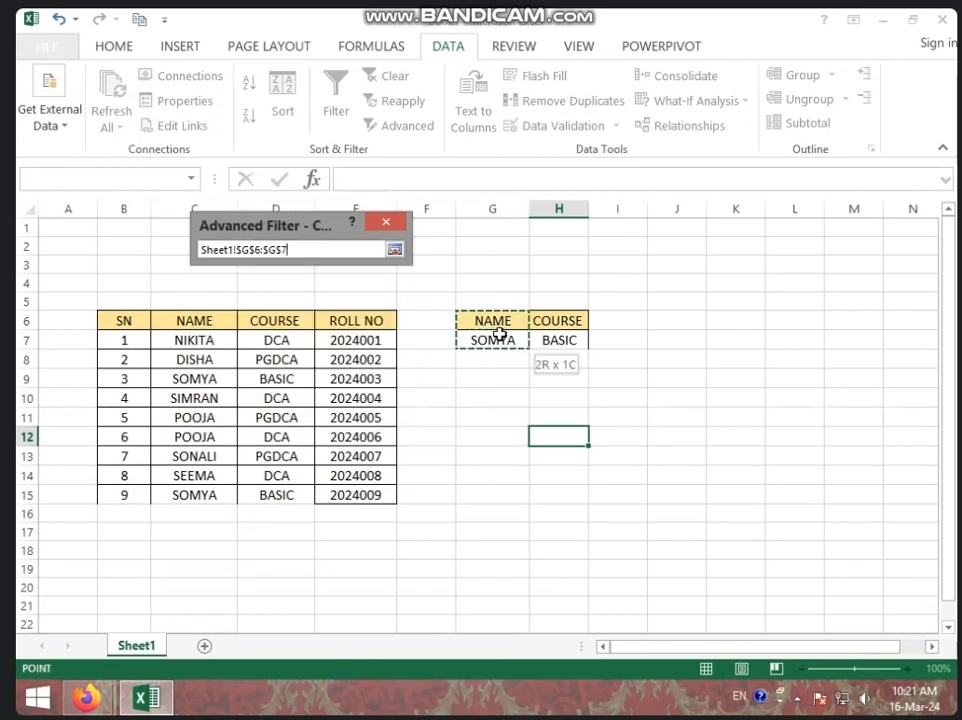
left_click_drag(499, 335, 544, 336)
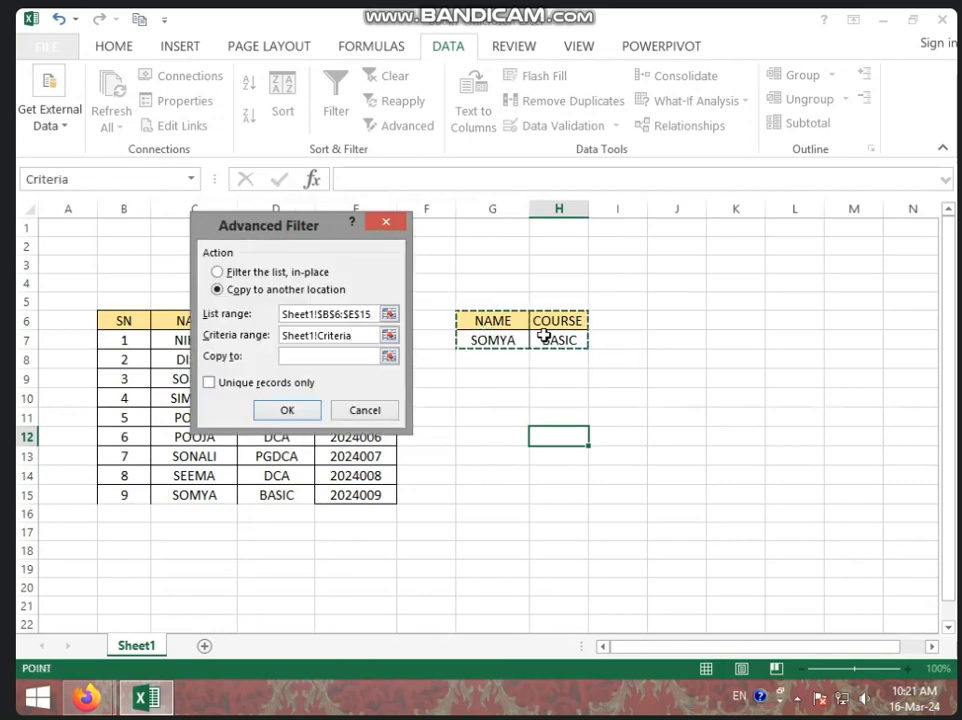
left_click(309, 357)
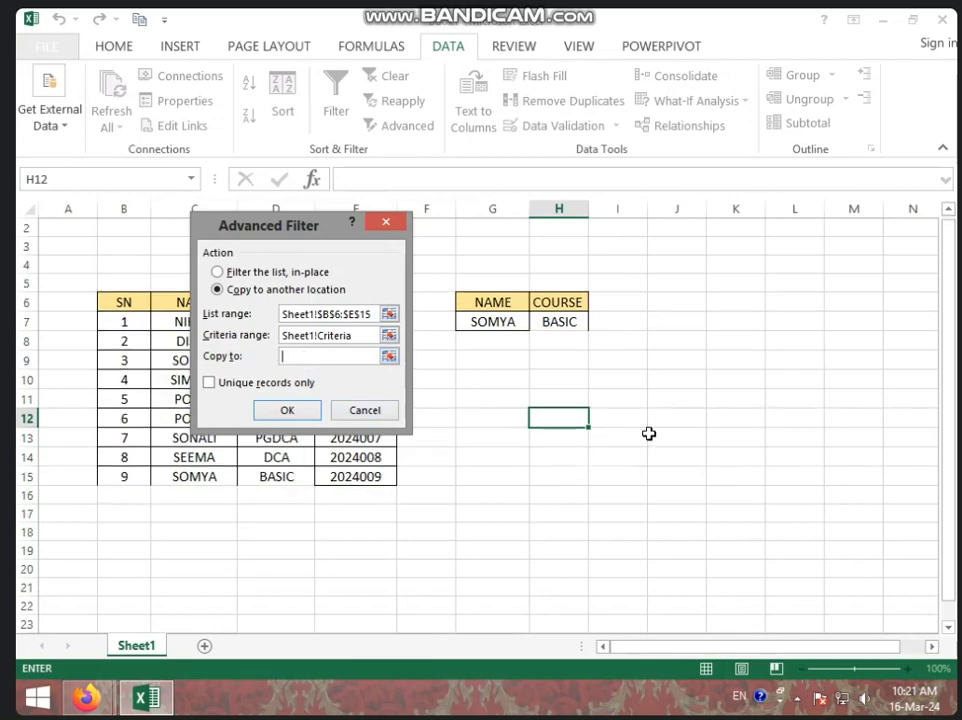
Copy the SOMYA/BASIC filter results with headings to cell C29
scroll(648, 434, "down", 3)
scroll(648, 434, "down", 2)
left_click(553, 409)
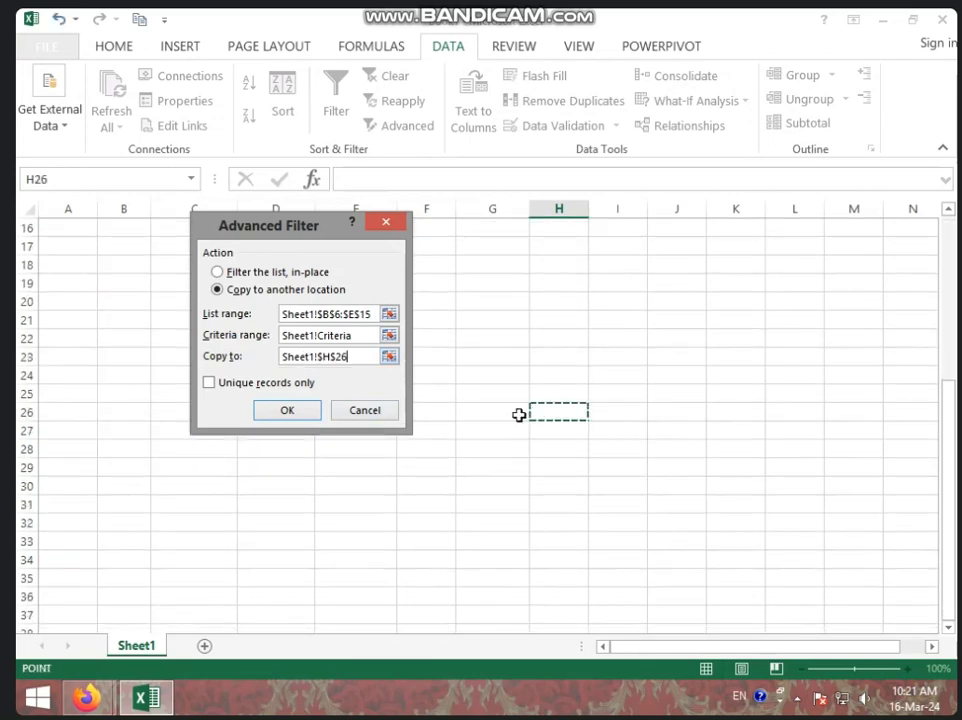
left_click(198, 474)
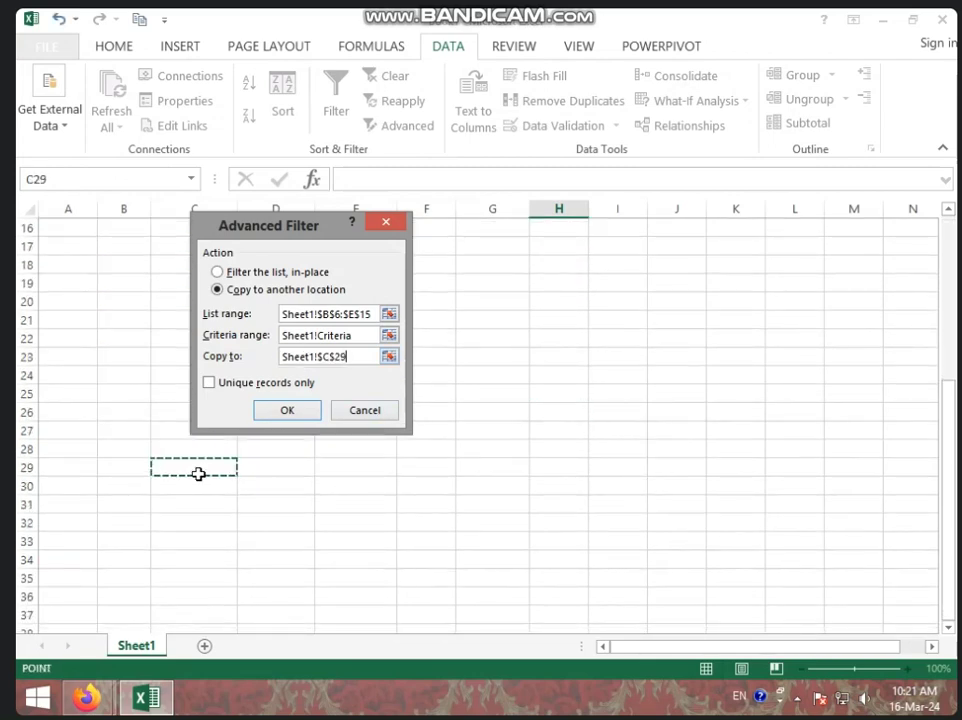
left_click(289, 414)
scroll(289, 417, "down", 2)
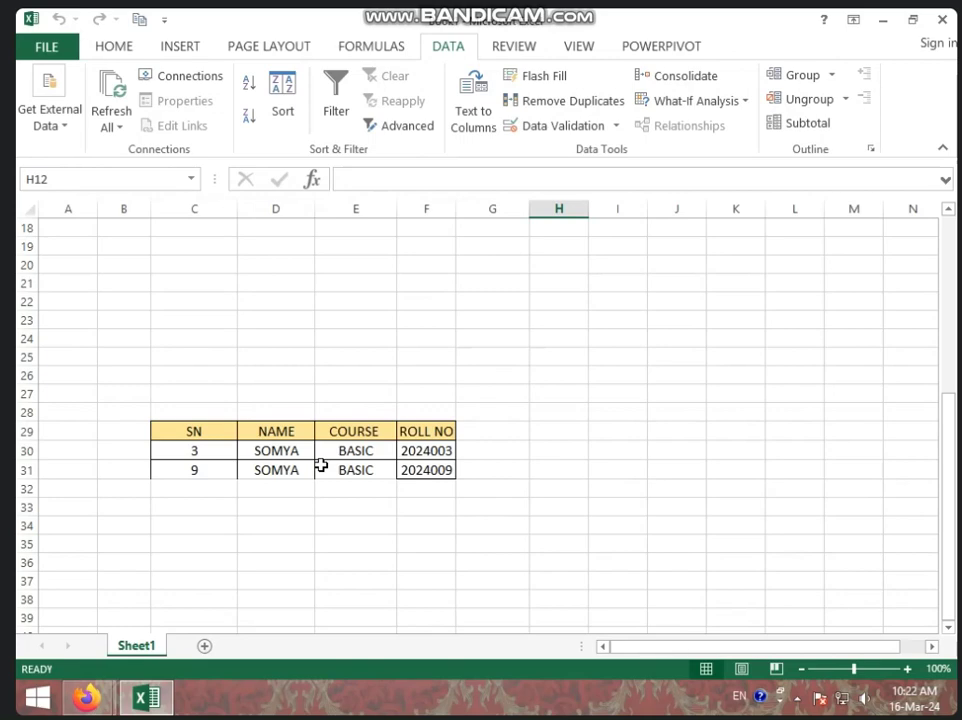
scroll(553, 468, "up", 6)
Apply cell C14's formatting to B14:D15 with Format Painter
left_click(436, 470)
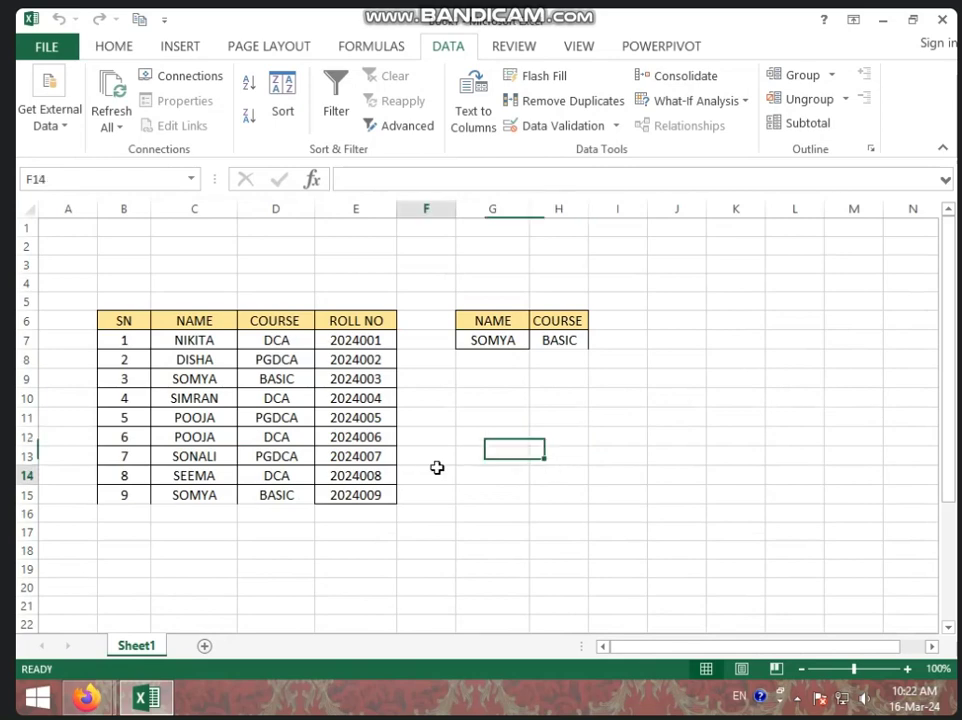
left_click(133, 477)
left_click(212, 477)
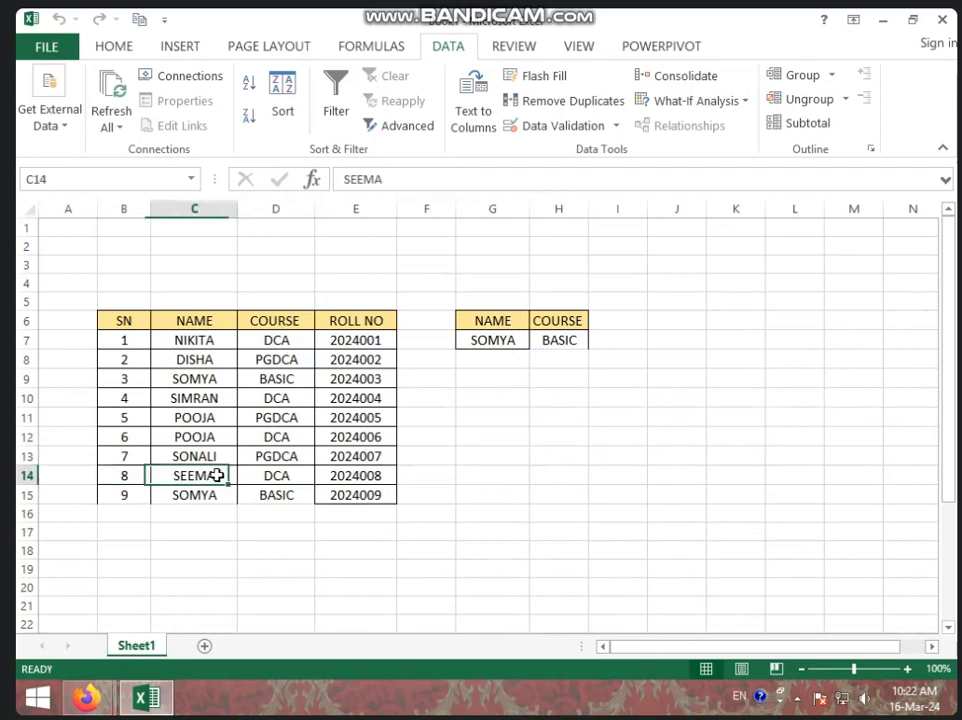
left_click(90, 47)
left_click(74, 124)
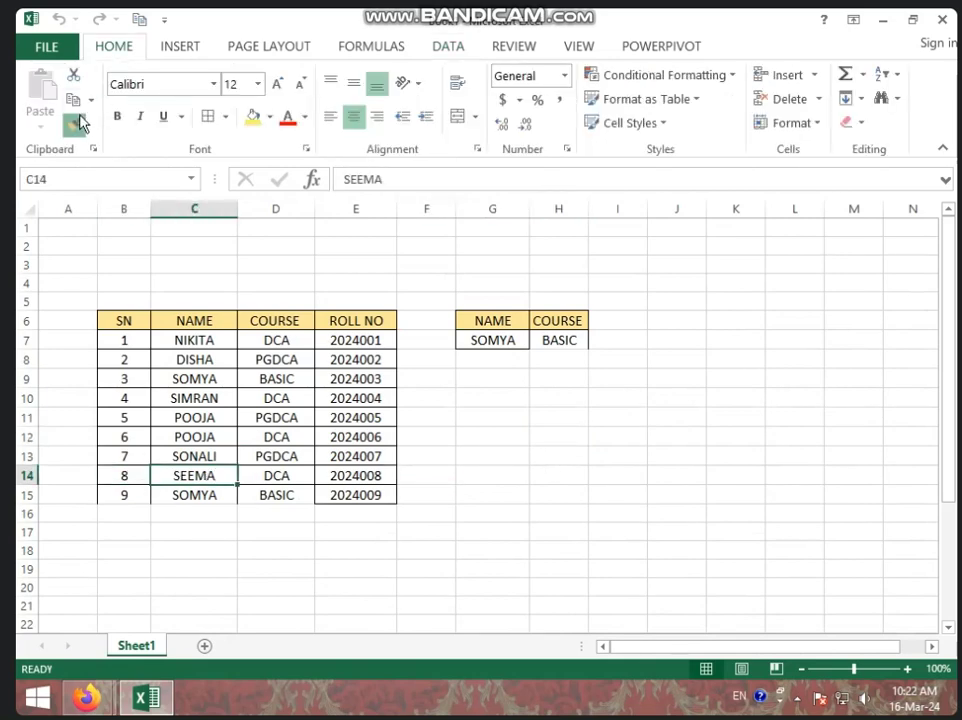
left_click_drag(279, 496, 103, 477)
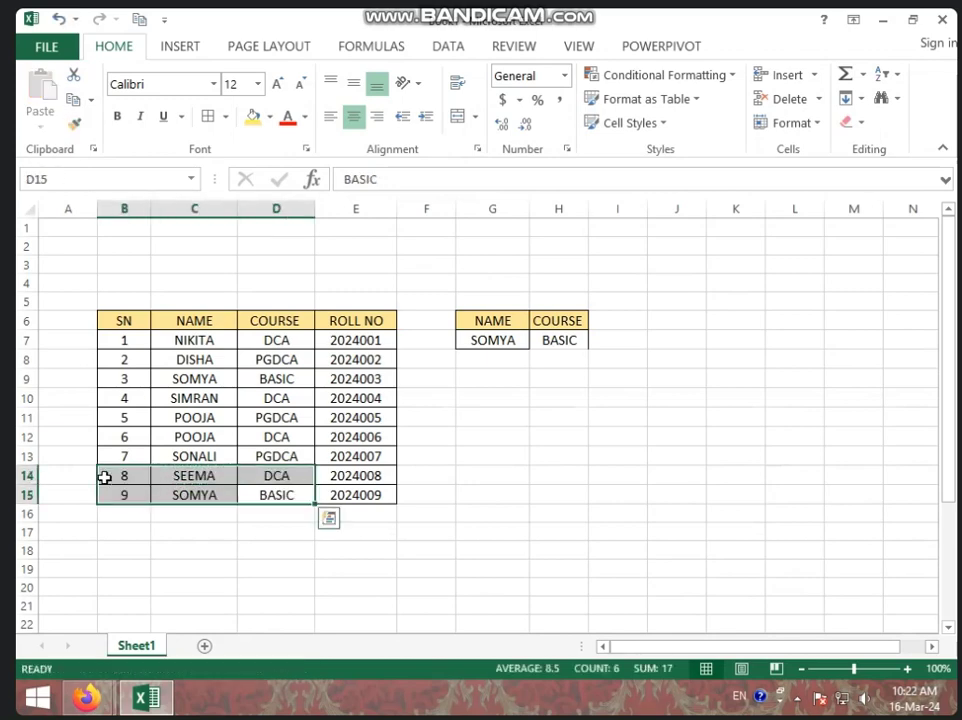
left_click(241, 531)
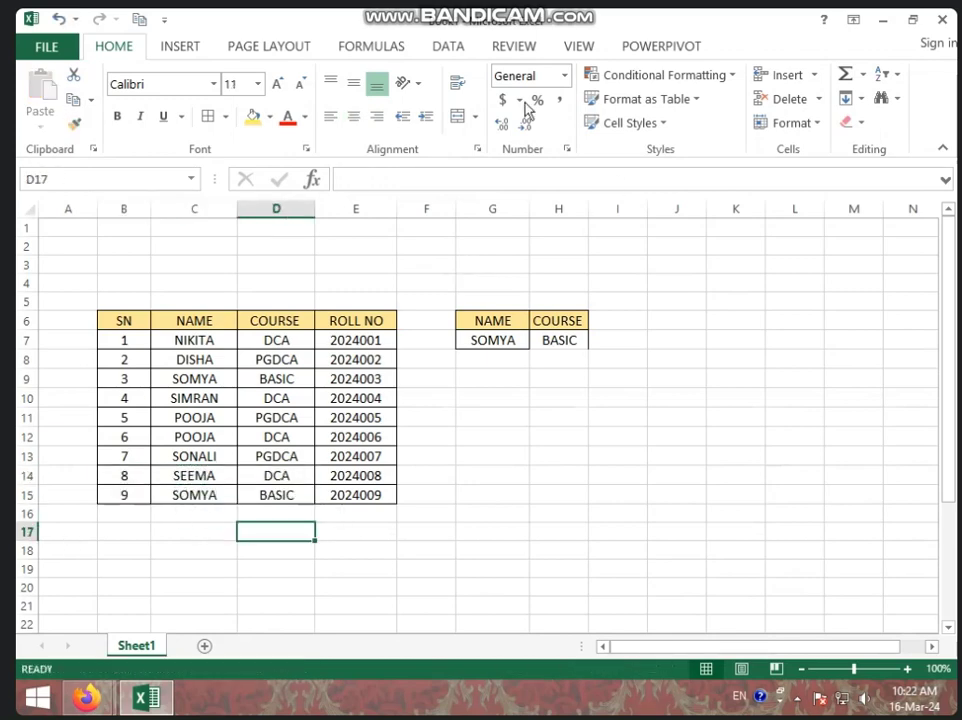
left_click(470, 50)
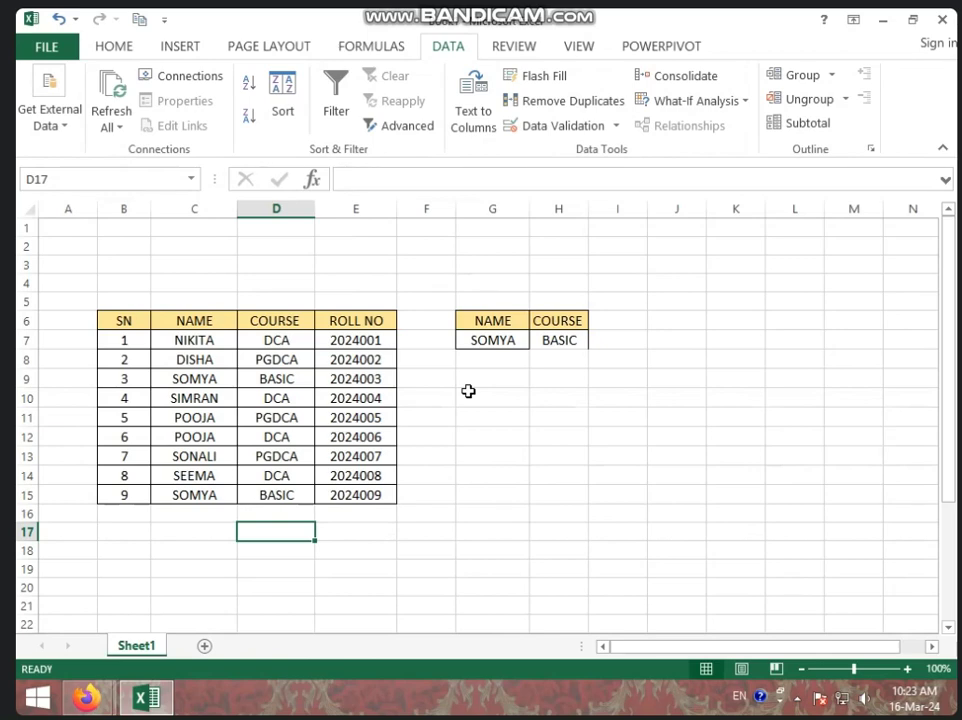
Look through the Get External Data and Refresh All options
left_click(62, 120)
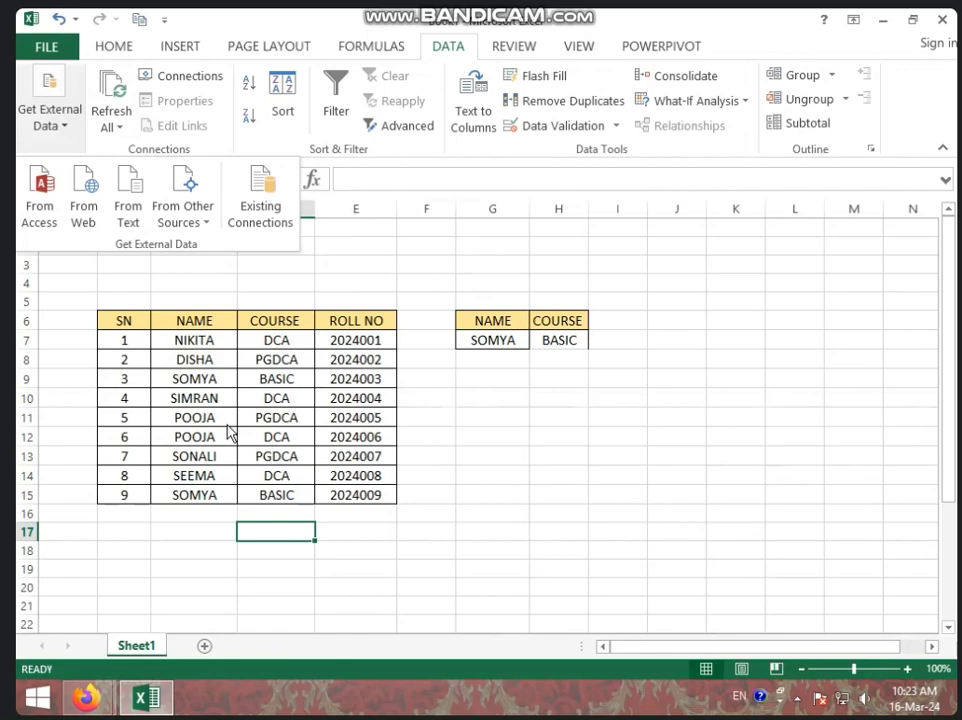
left_click(121, 128)
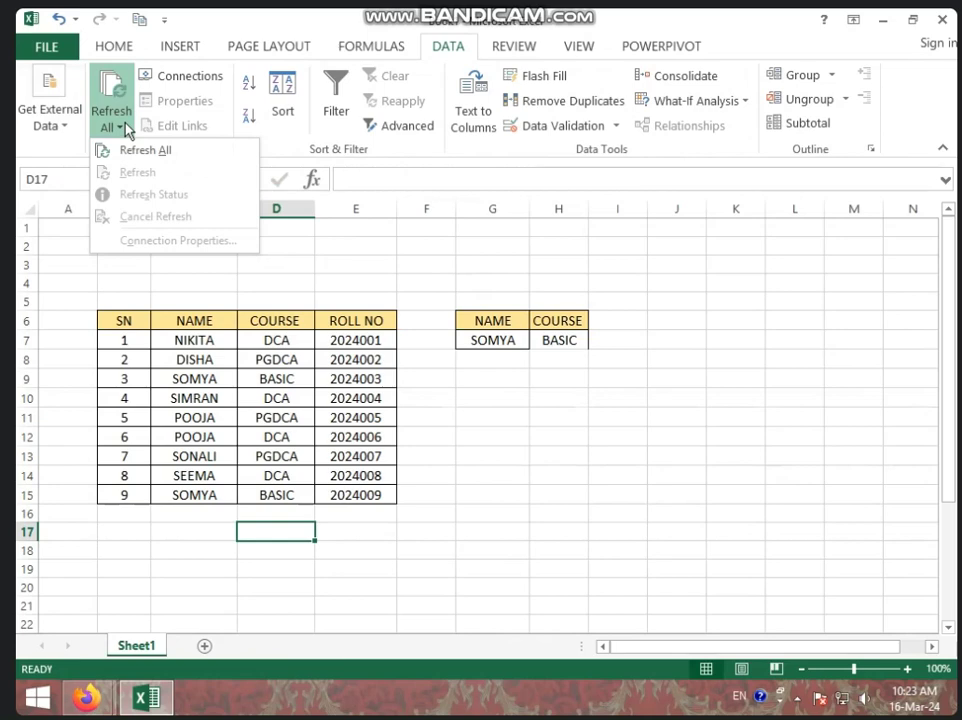
left_click(214, 117)
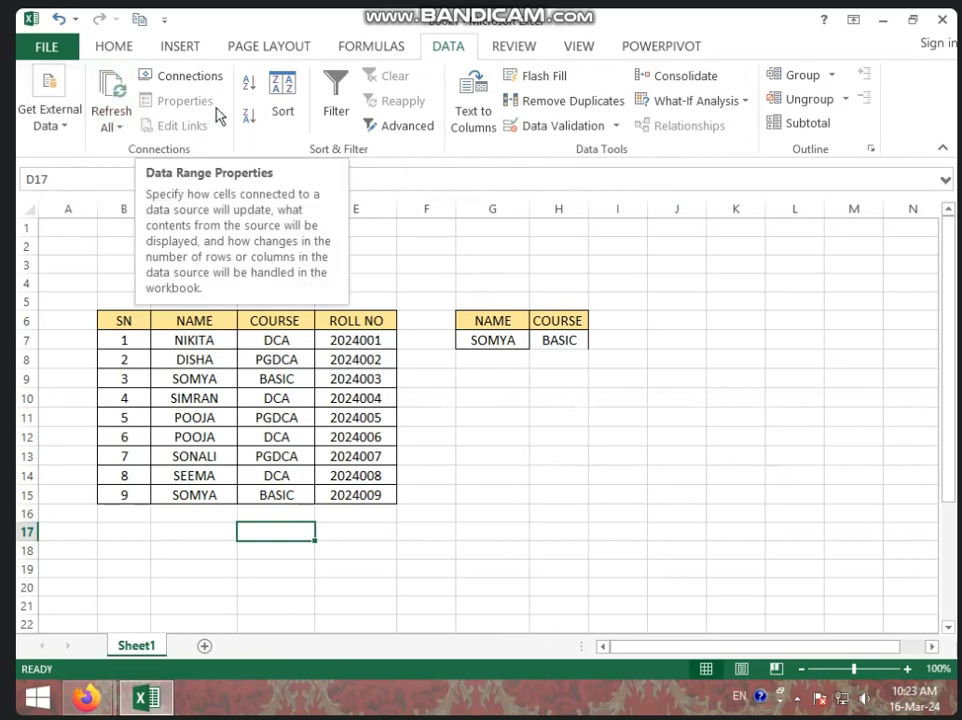
Review the table area B4:H17, then insert a new blank Sheet2
scroll(286, 300, "down", 4)
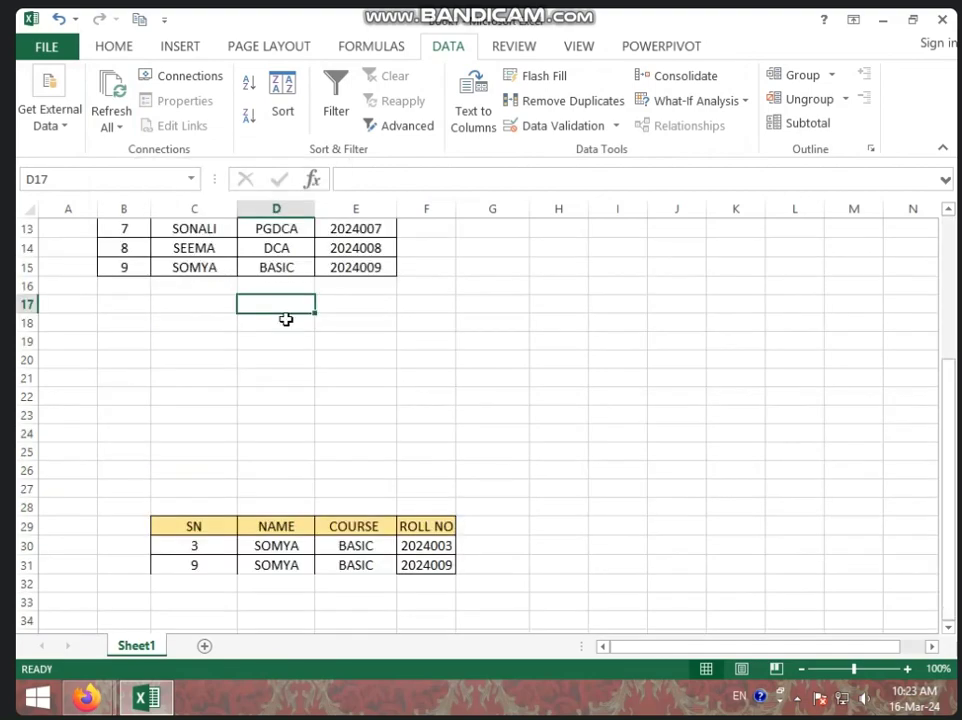
scroll(270, 400, "up", 4)
left_click_drag(103, 280, 551, 525)
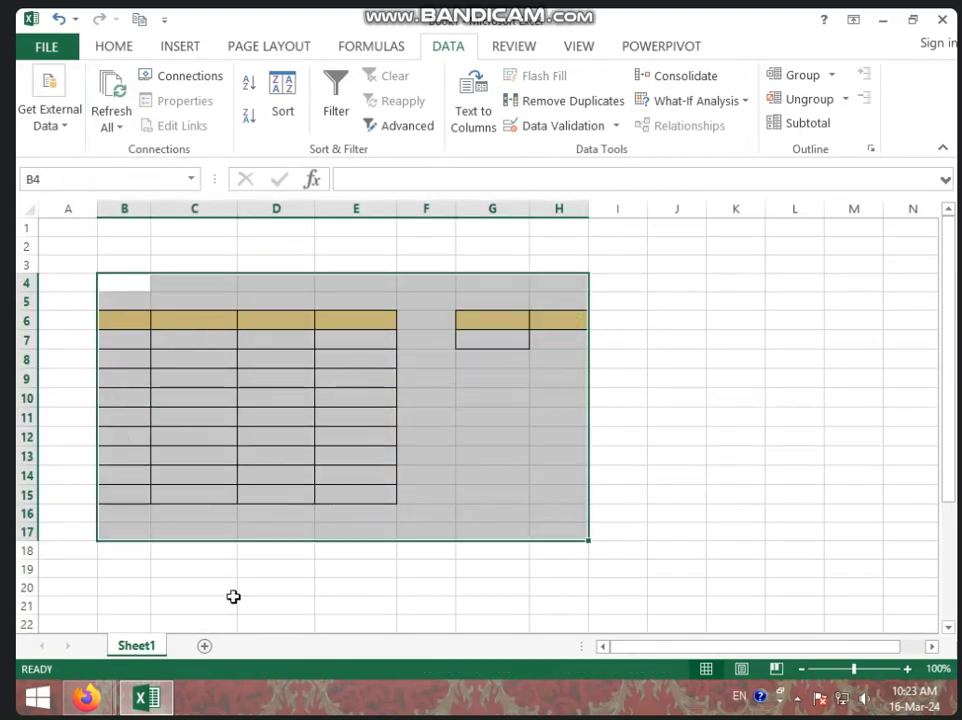
left_click(233, 597)
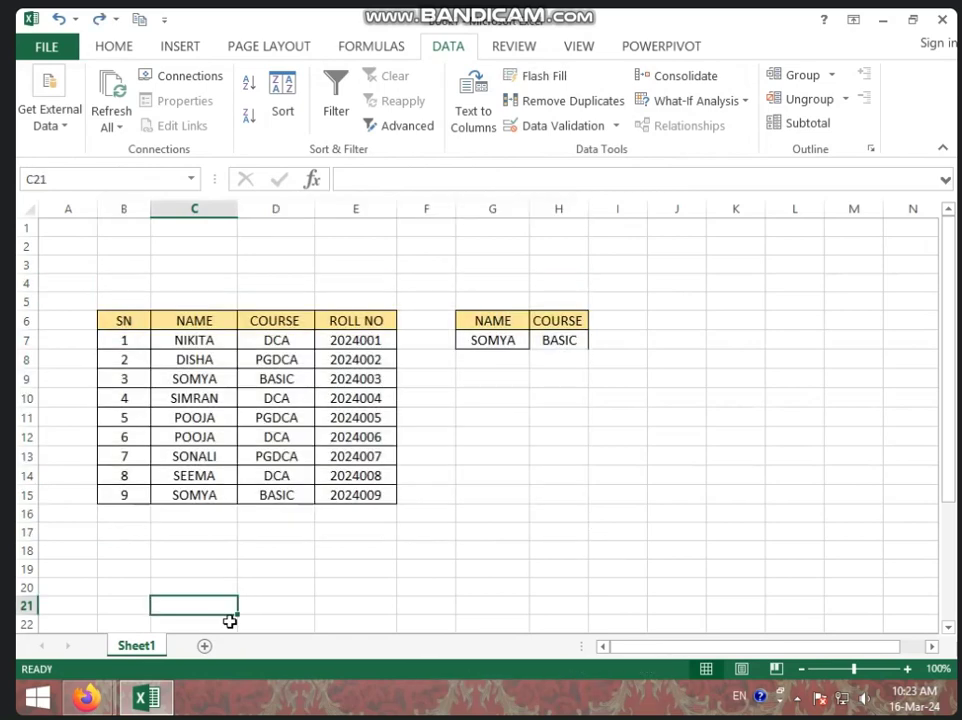
left_click(204, 647)
On the new Sheet2, select C14:D14 and show the Get External Data source list
left_click_drag(221, 465, 190, 467)
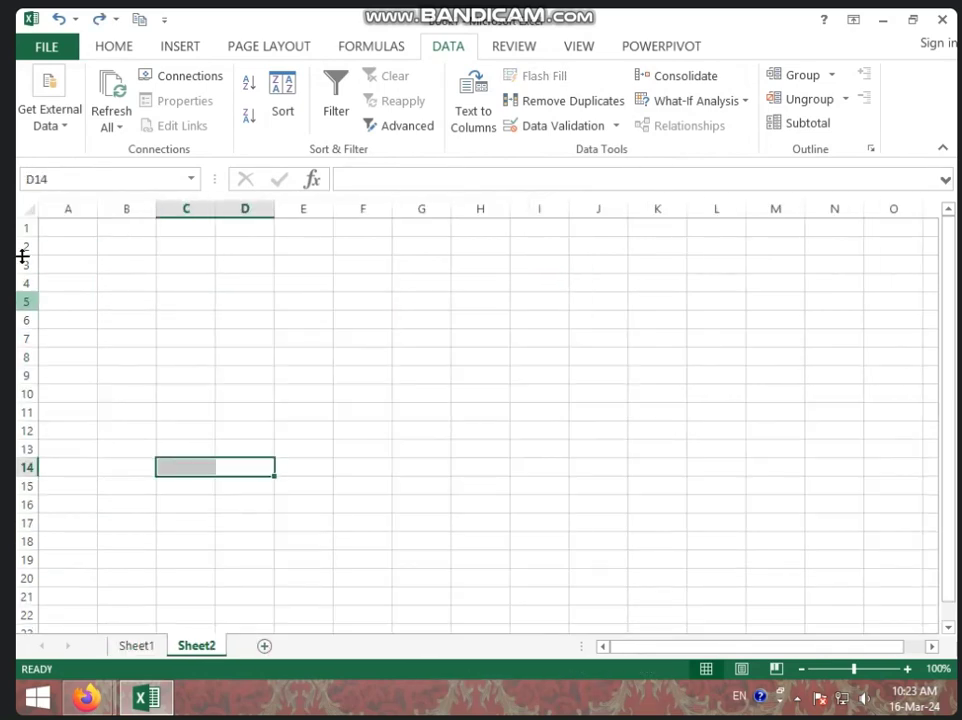
left_click(60, 128)
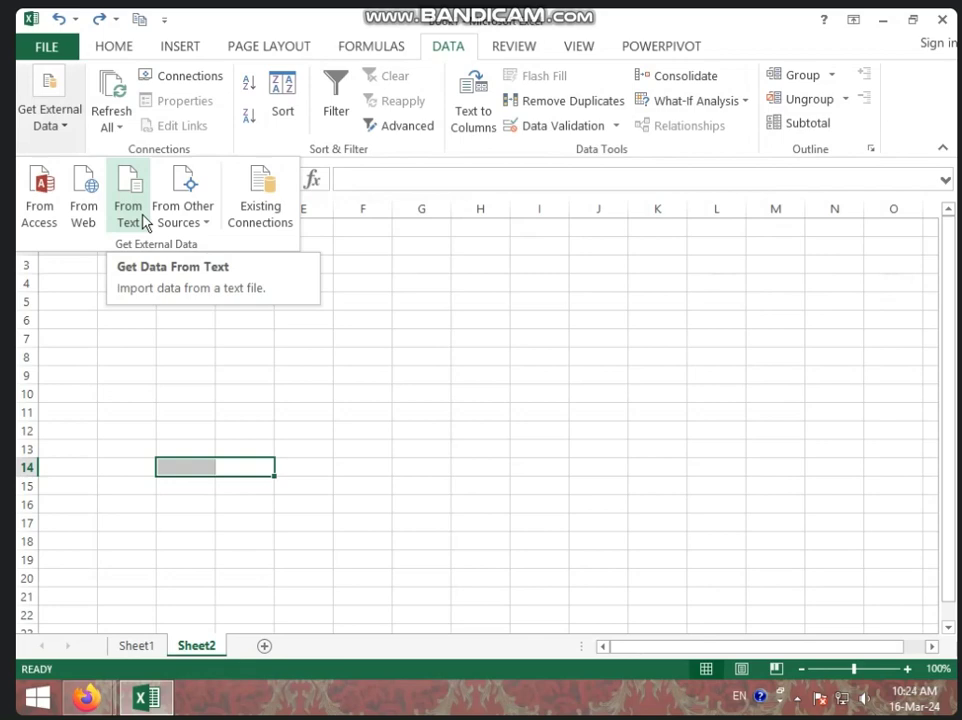
Start a From Text import of the student data file in H:\SK CLASS
left_click(145, 222)
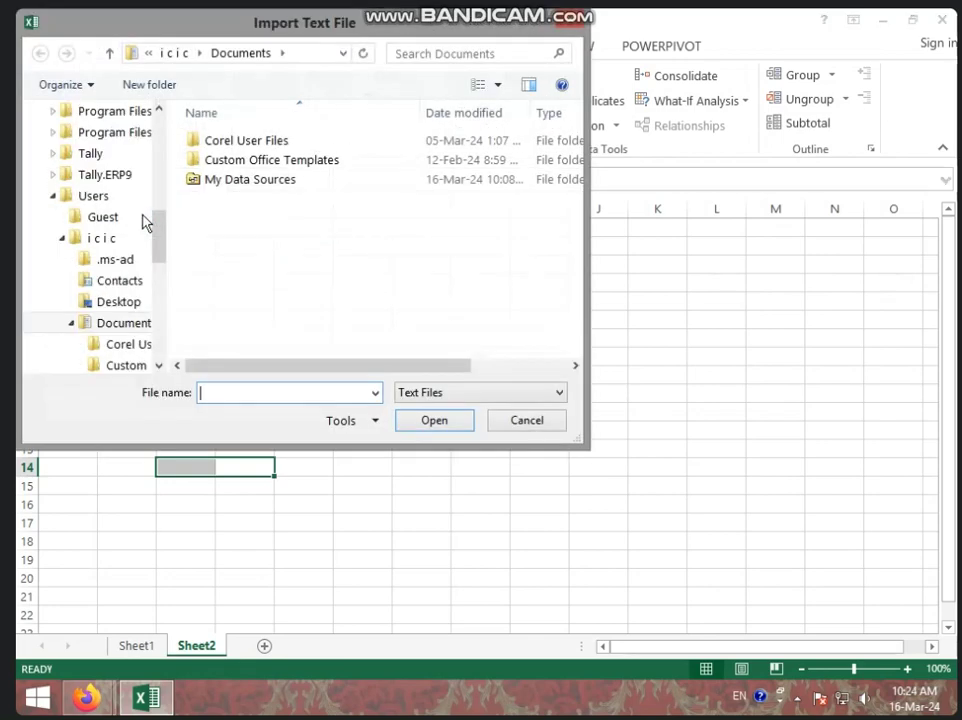
left_click_drag(161, 221, 163, 286)
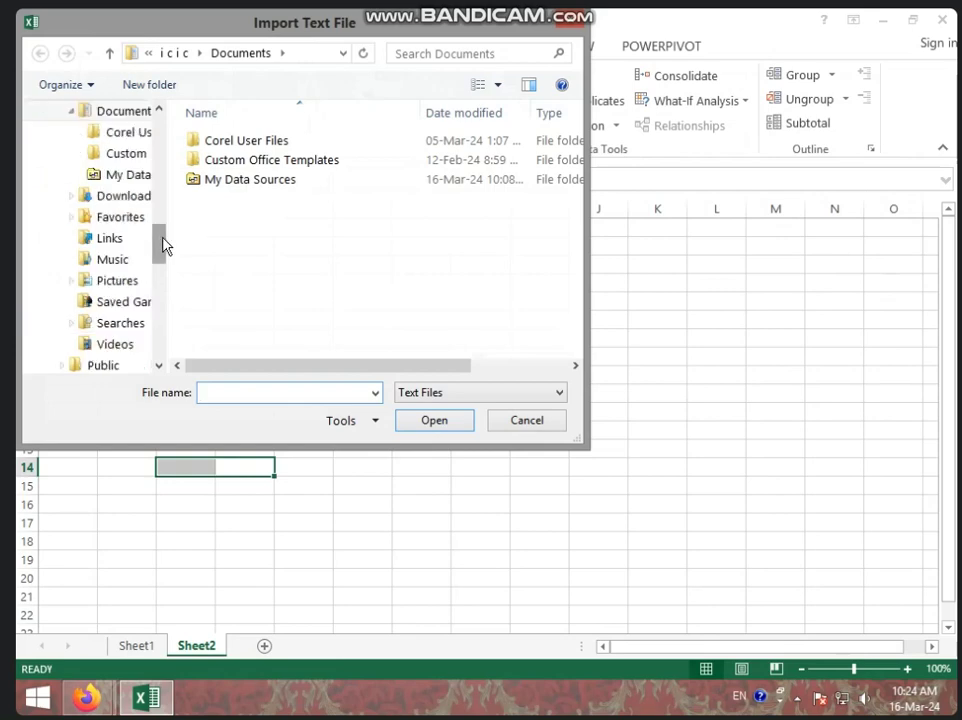
left_click(140, 280)
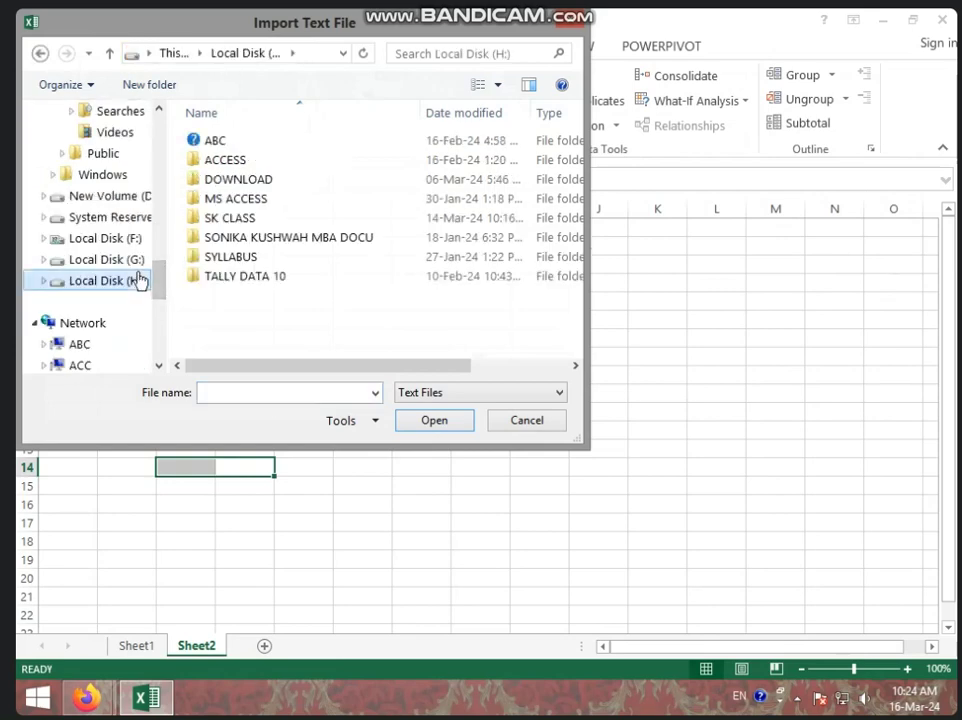
double_click(272, 222)
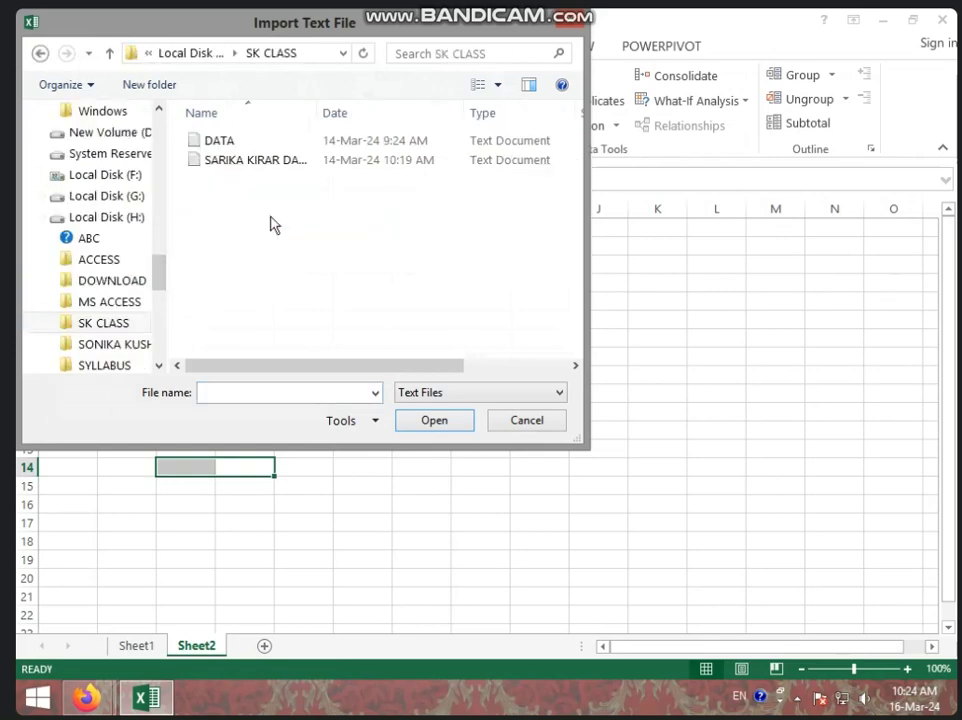
left_click(258, 166)
left_click(440, 418)
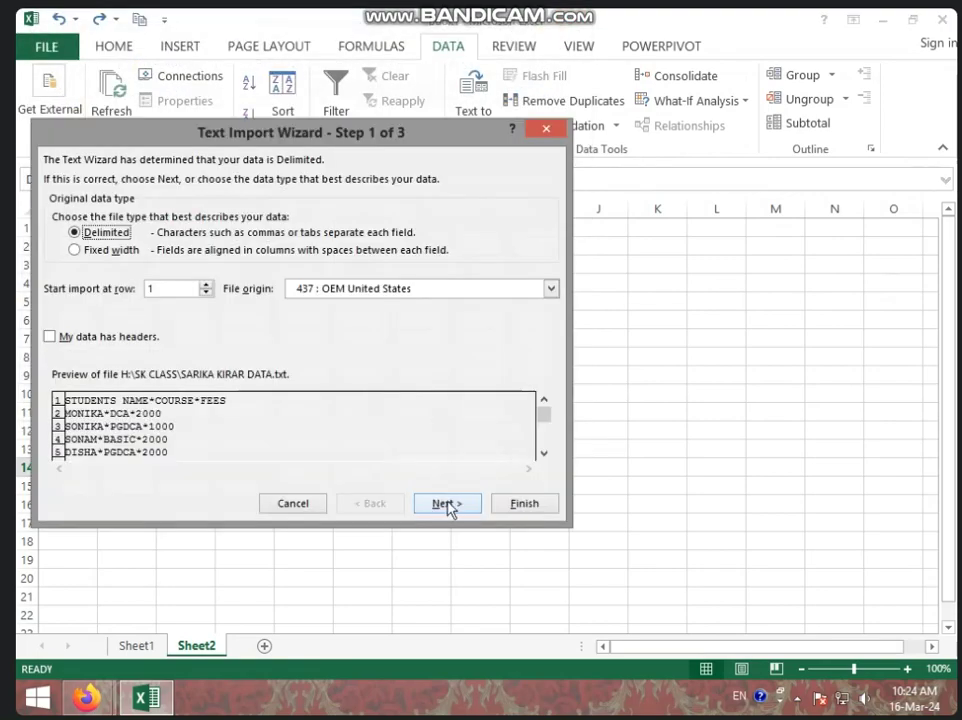
Import it as delimited with '*' as the separator, placing the table at Sheet2!$B$3
left_click(436, 510)
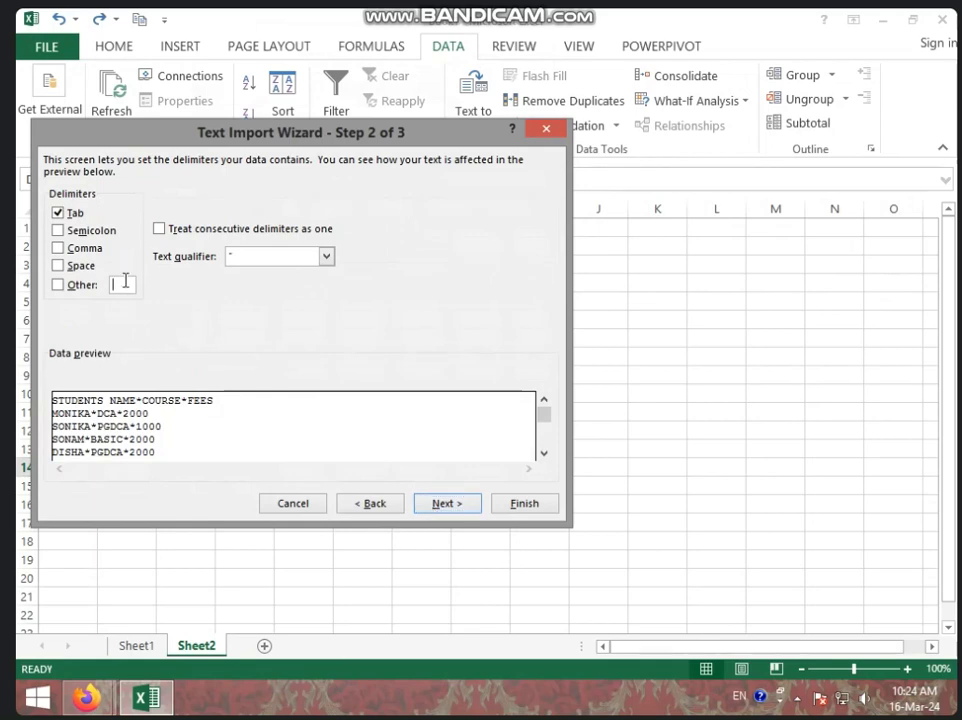
type("*")
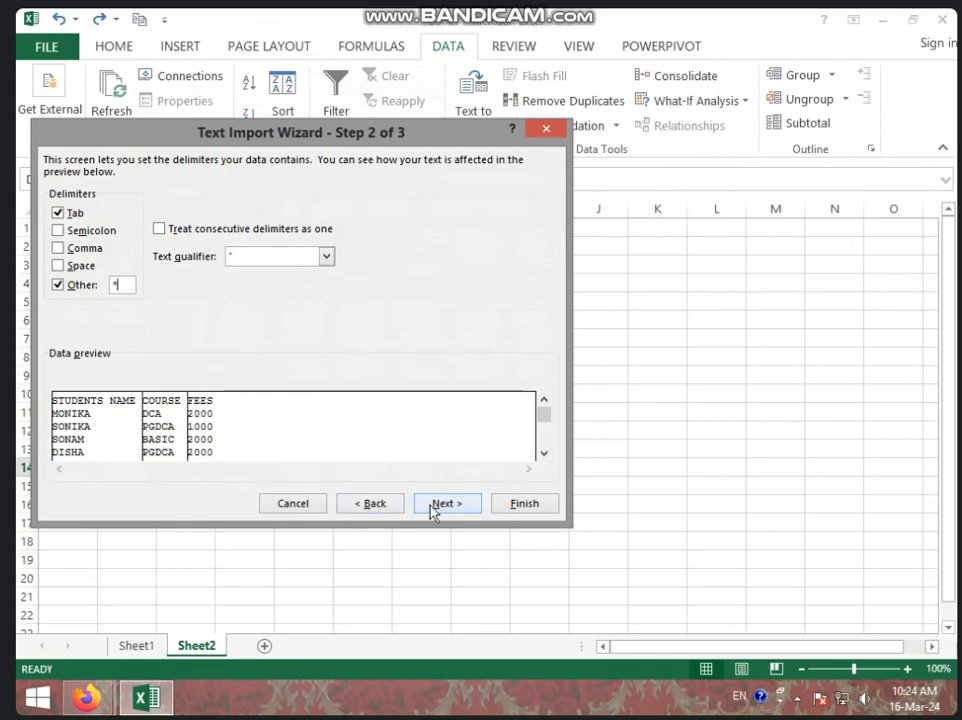
left_click(442, 505)
left_click(522, 505)
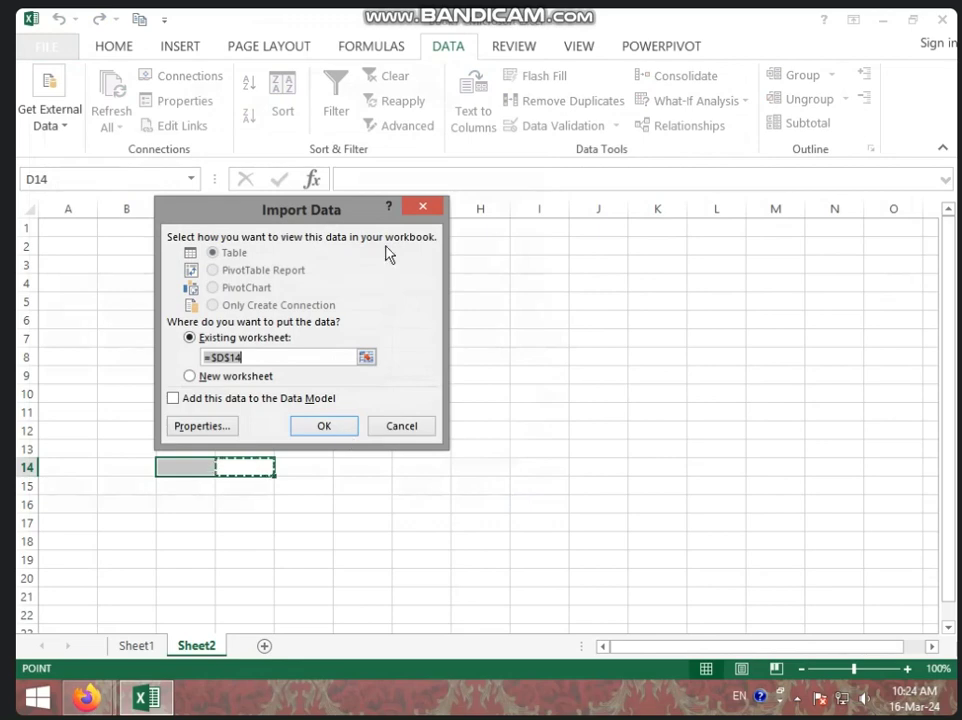
left_click_drag(237, 212, 490, 243)
left_click(110, 262)
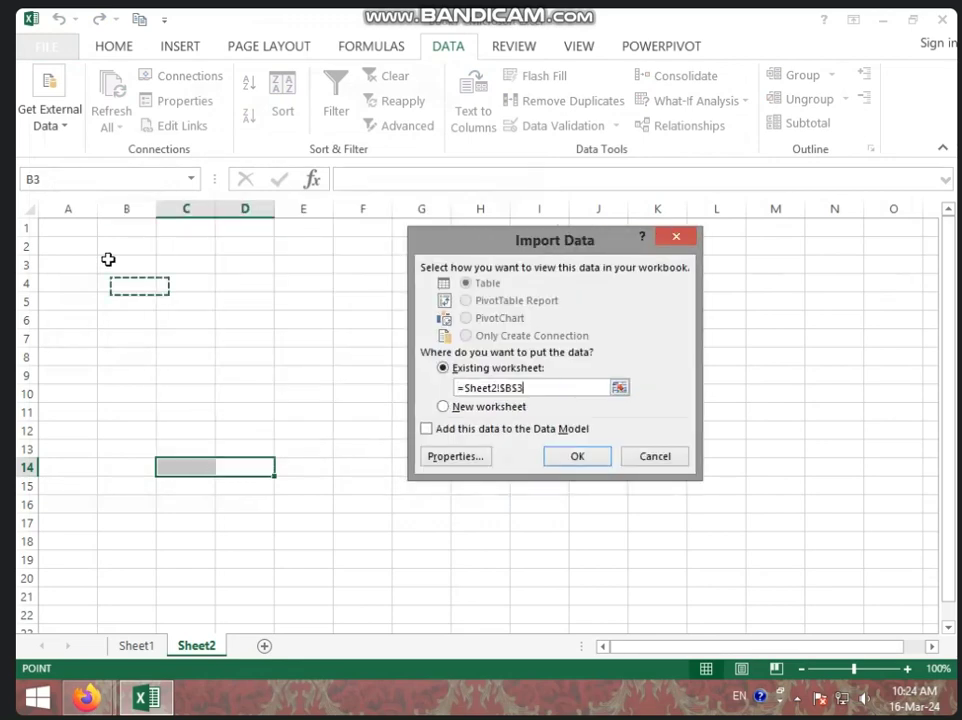
left_click(567, 453)
left_click(371, 428)
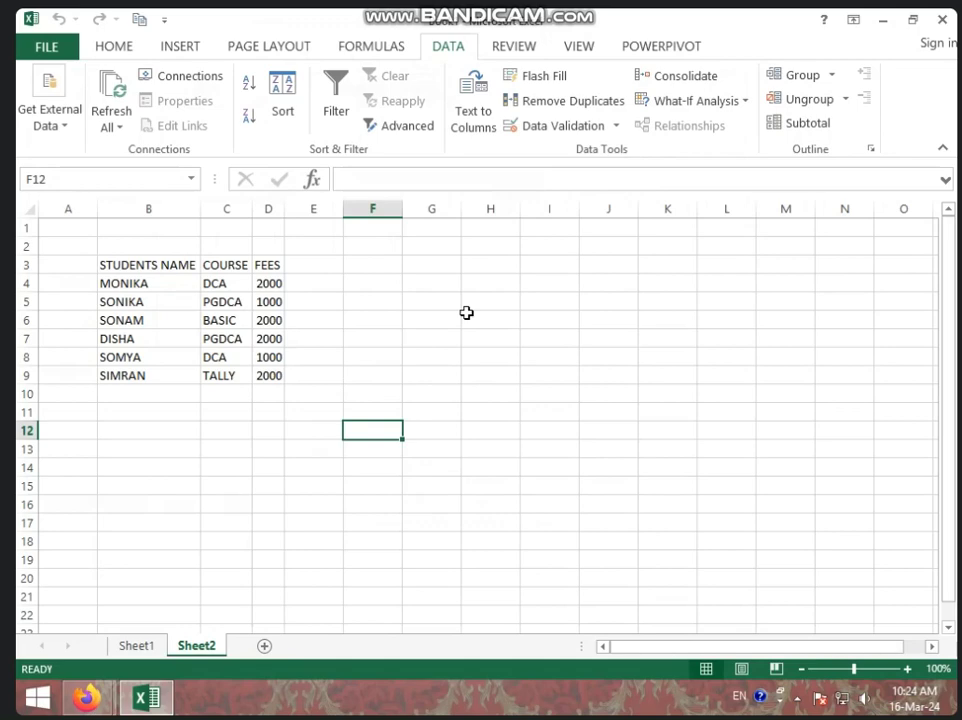
Find This PC through Start search, browse to H:\SK CLASS, and open the student text file in Notepad
key("super")
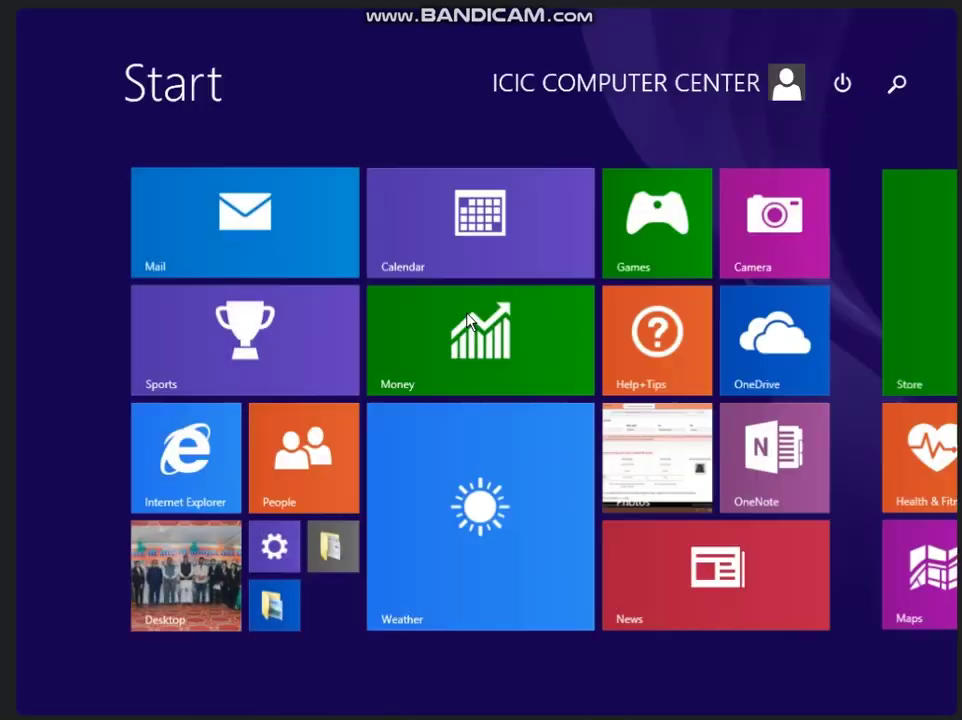
type("THID")
key("BackSpace")
type("S PC")
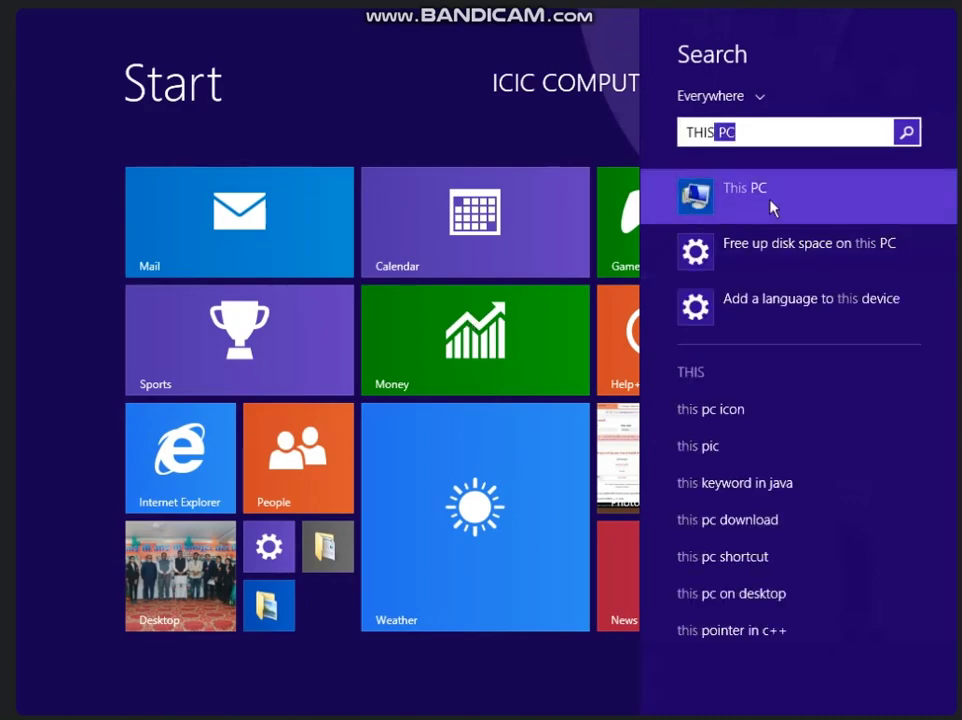
left_click(772, 207)
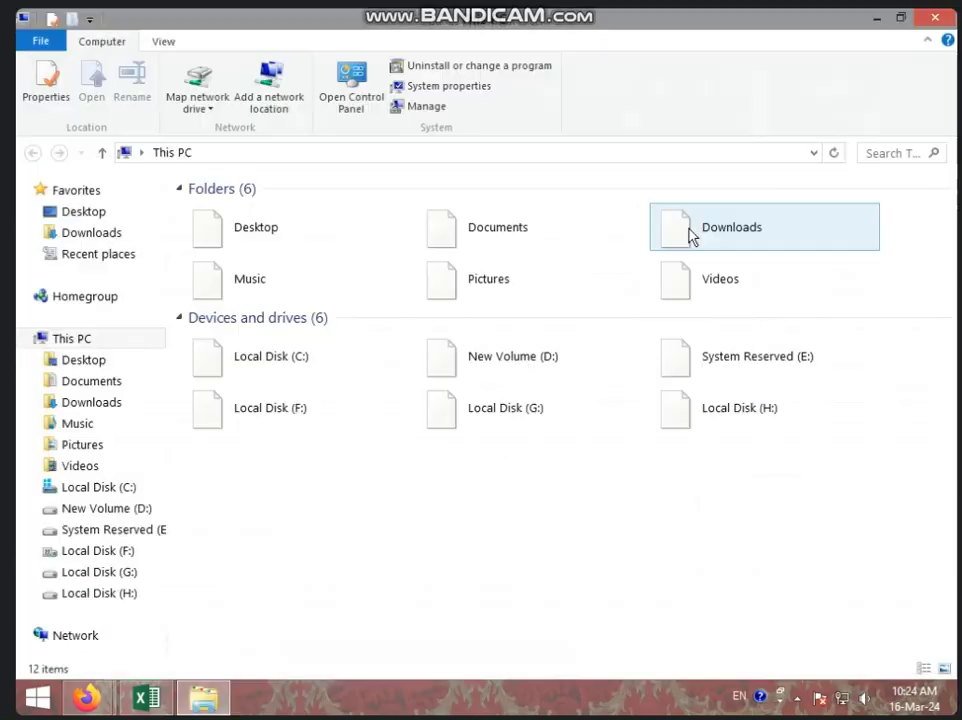
left_click(755, 438)
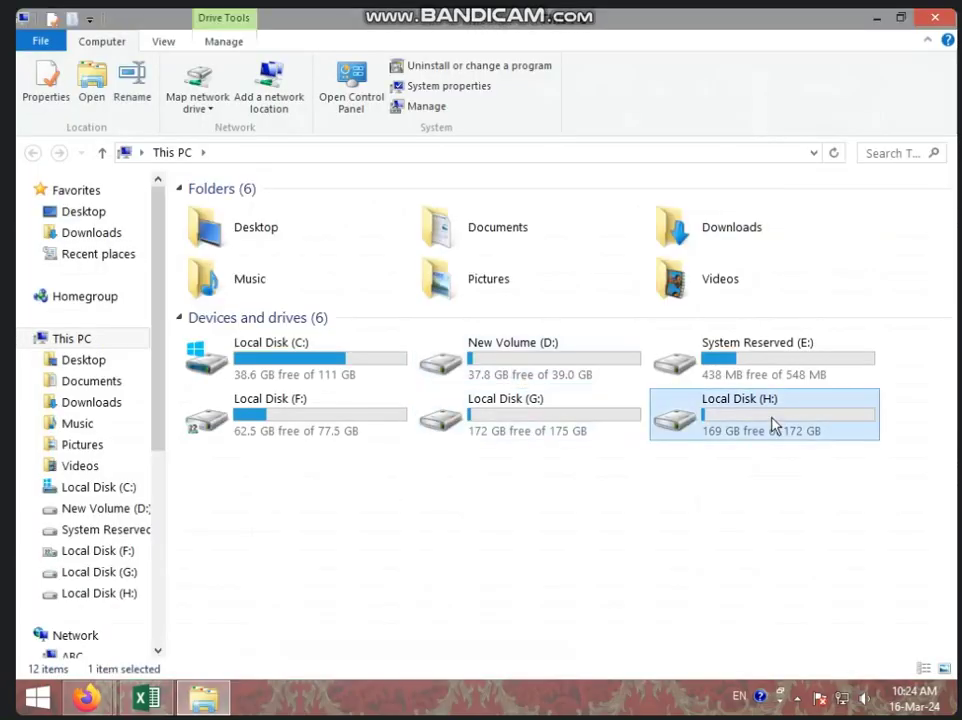
double_click(706, 426)
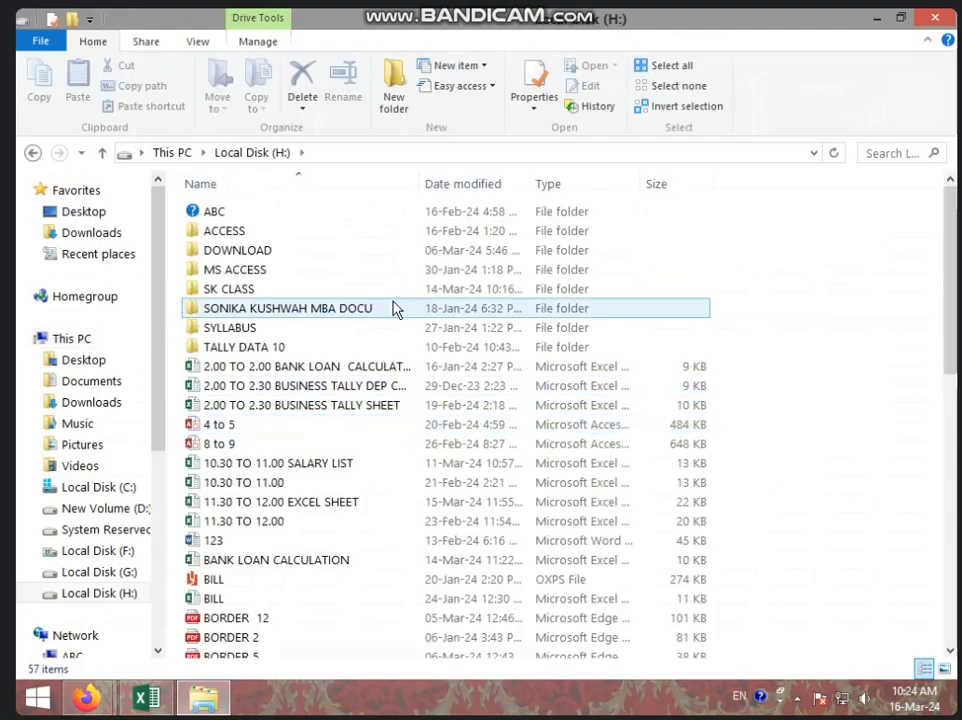
double_click(393, 287)
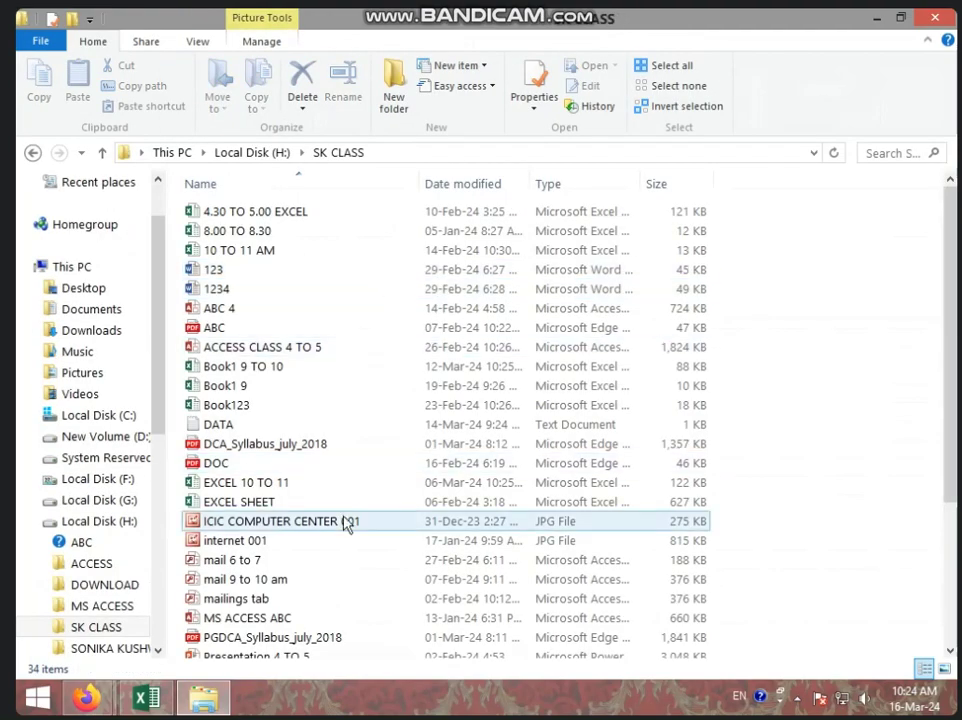
scroll(345, 520, "down", 3)
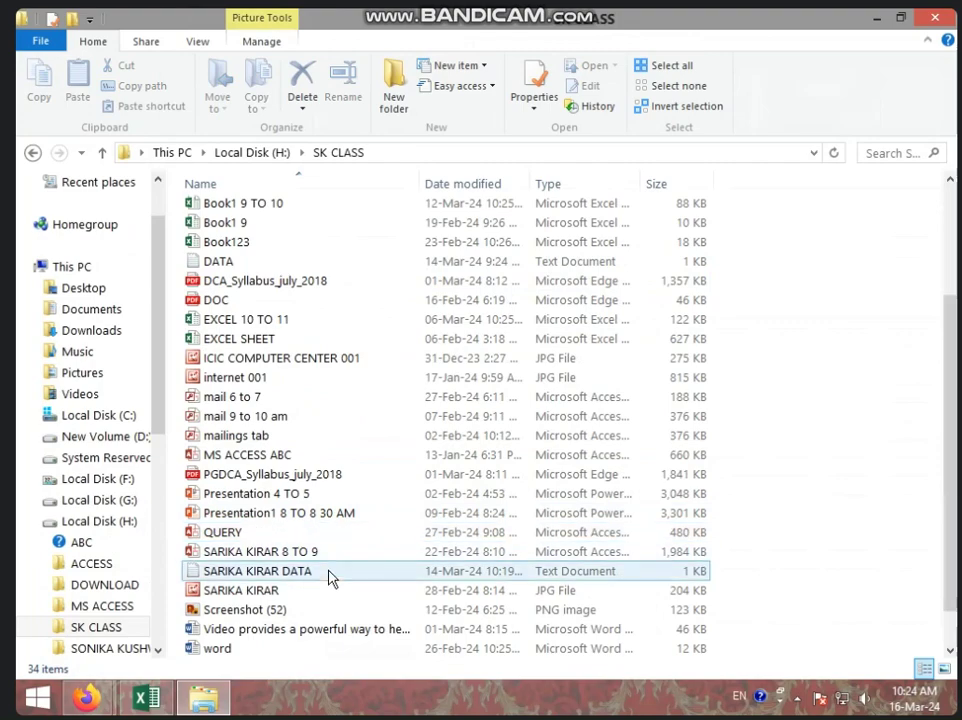
double_click(330, 571)
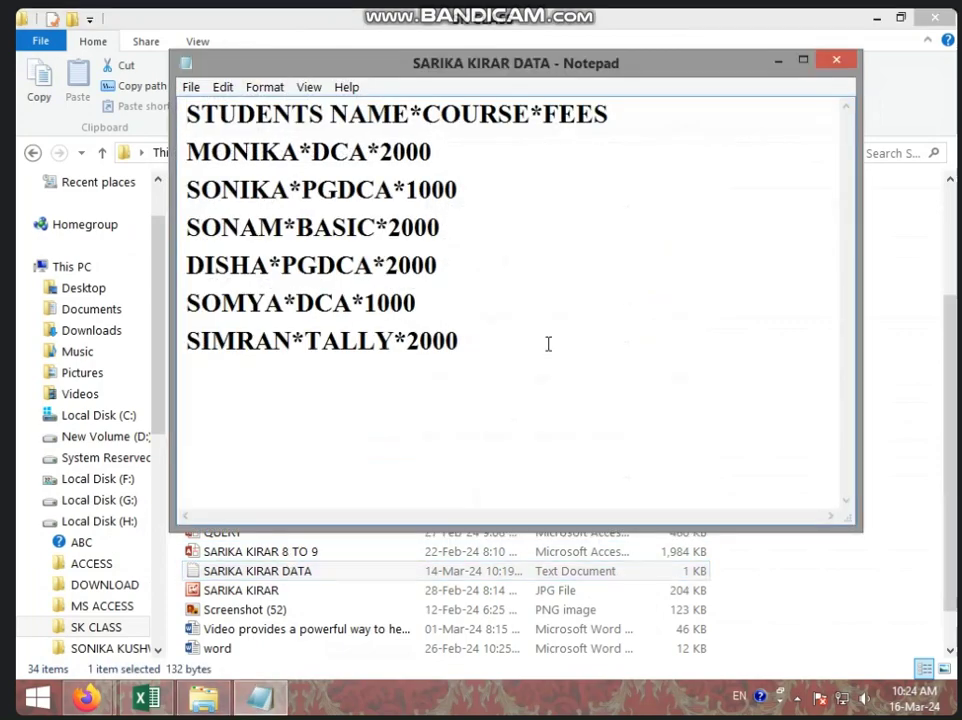
Maximize Notepad and append MUSKAN*DCA*1000 and KHUSHI*DCA*1000 below the SIMRAN*TALLY*2000 line
left_click(803, 61)
left_click(246, 293)
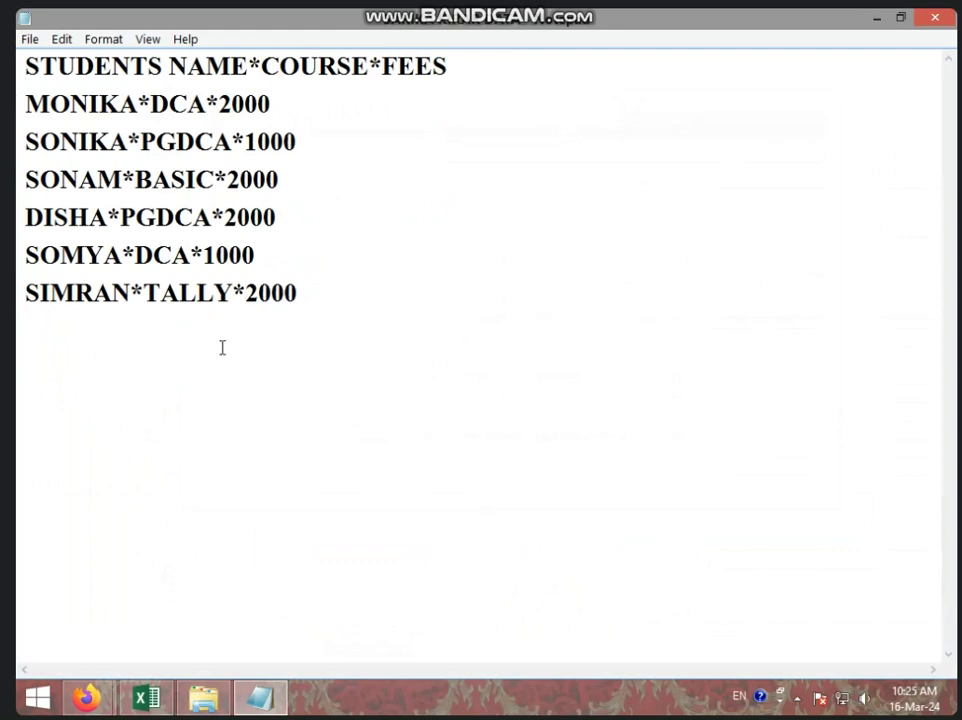
left_click(337, 305)
key("Return")
type("MUS")
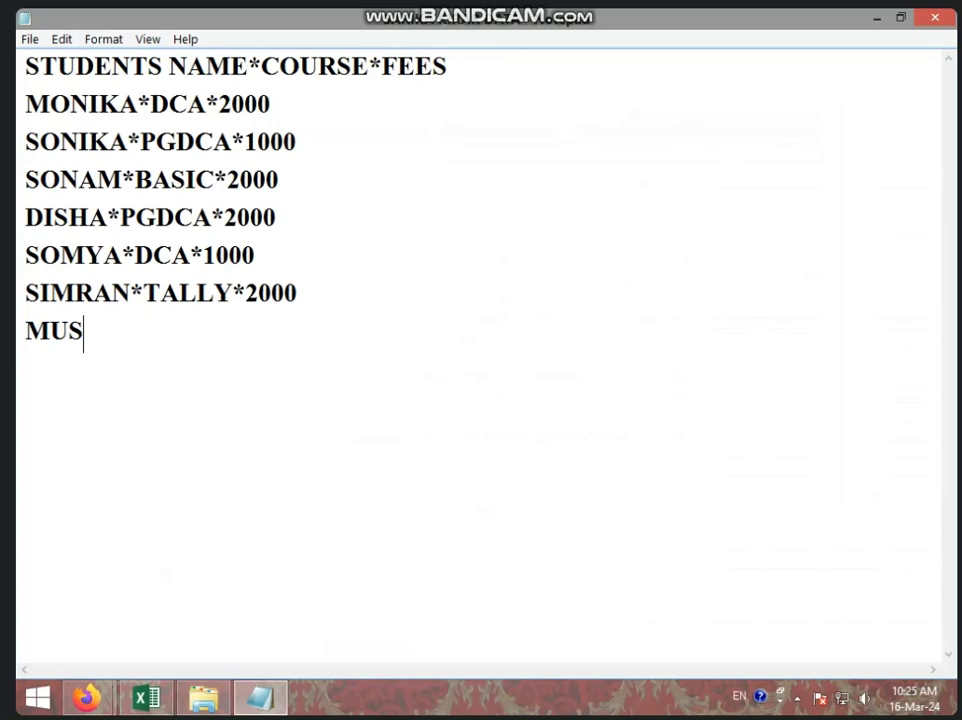
type("JAN")
key("BackSpace")
key("BackSpace")
key("BackSpace")
type("KAN")
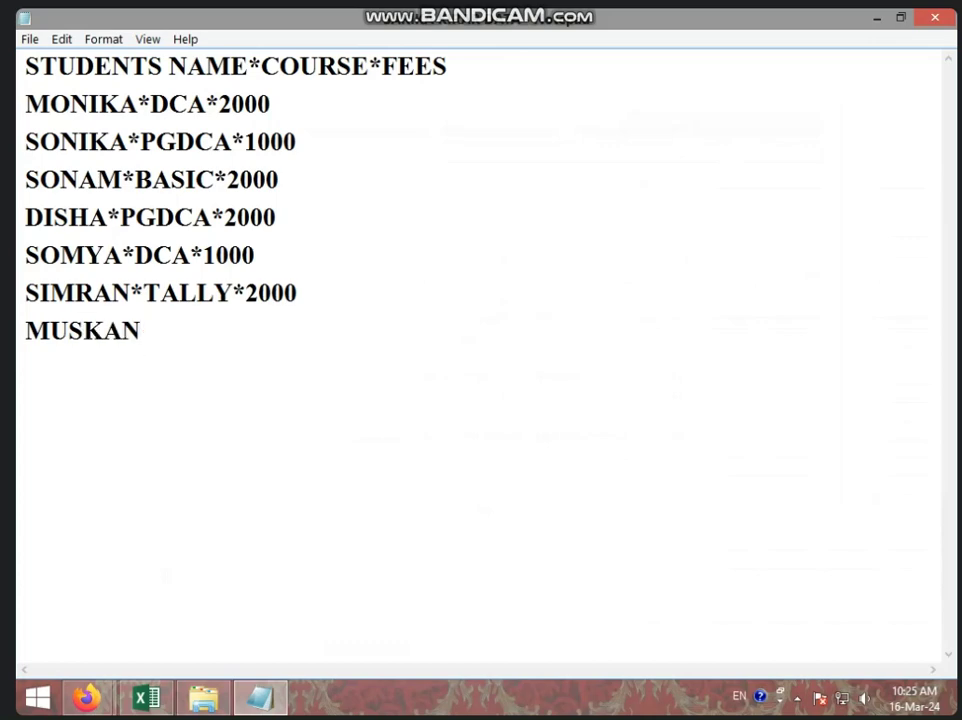
type("*")
type("DCA")
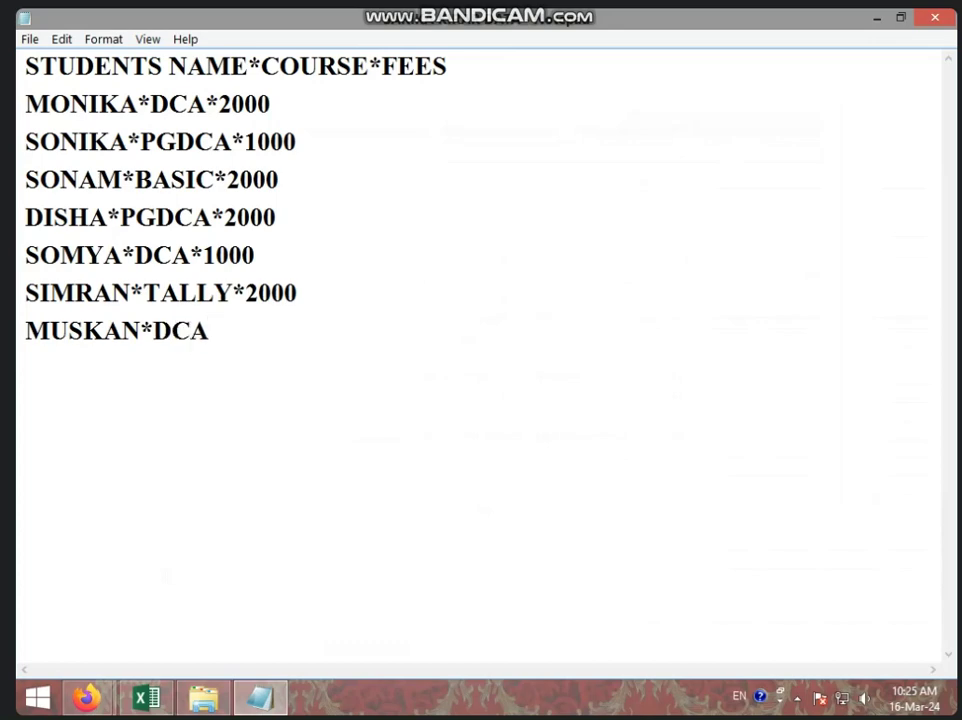
type("*100")
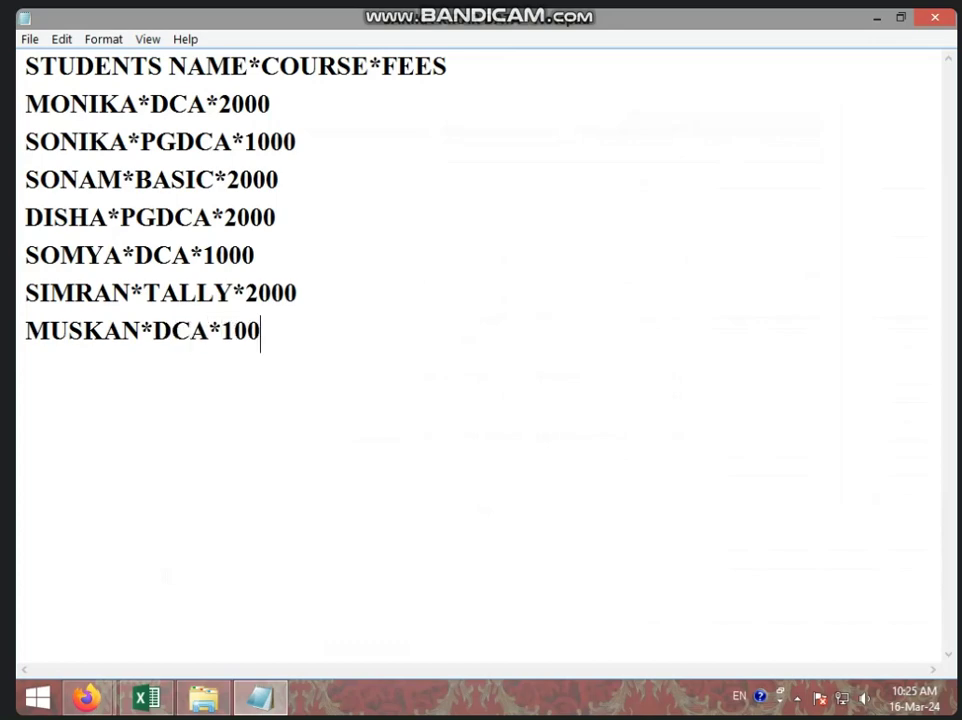
type("0")
key("Return")
type("KHUSHI")
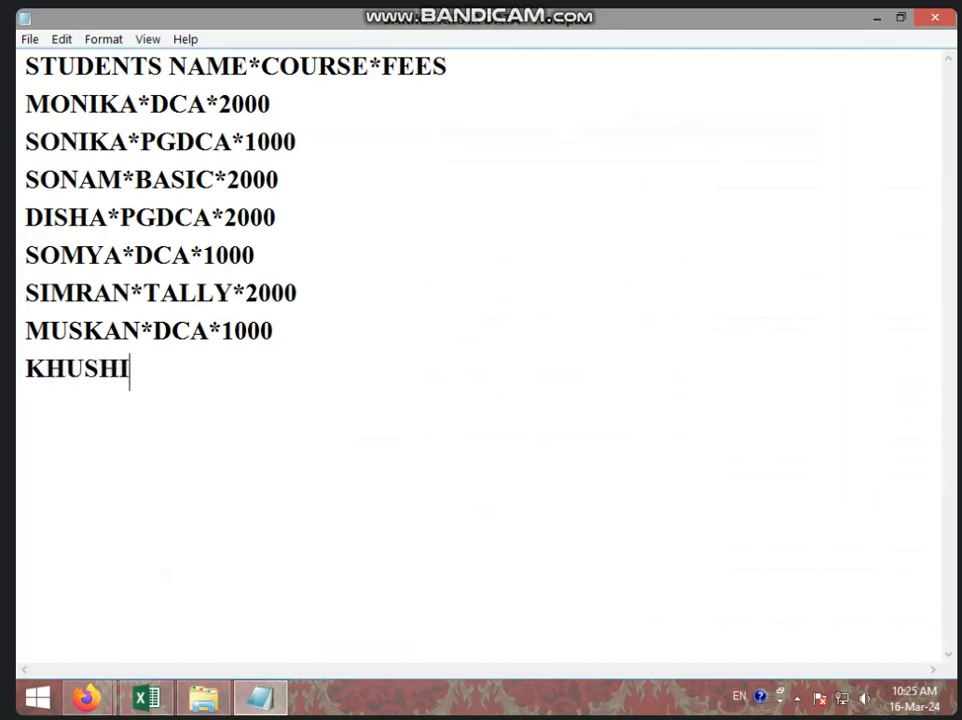
type("*")
type("DCA")
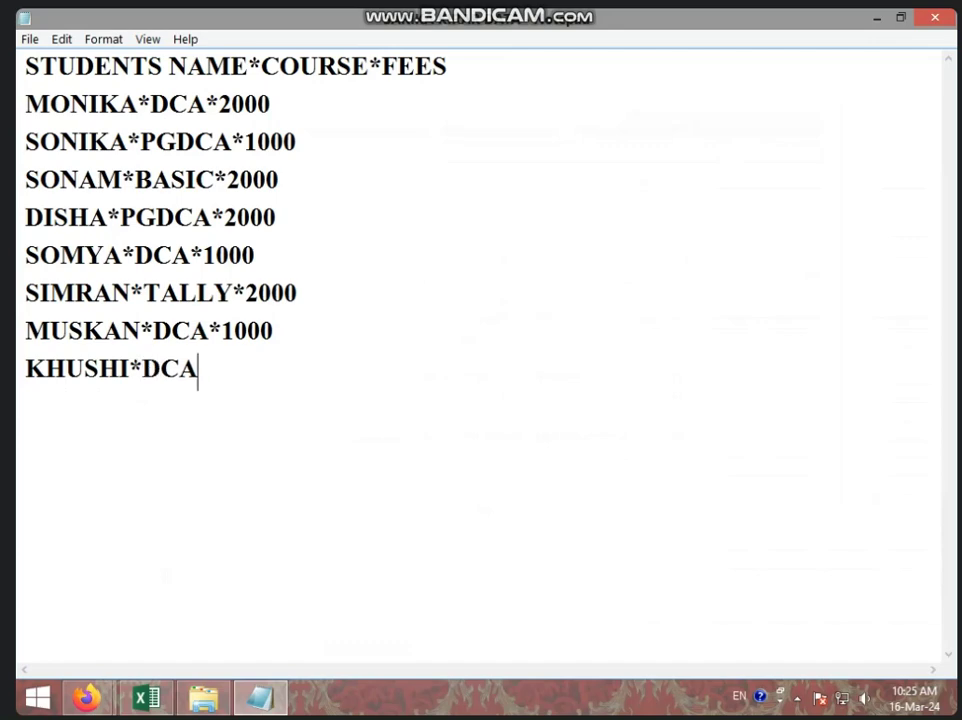
type("*1000")
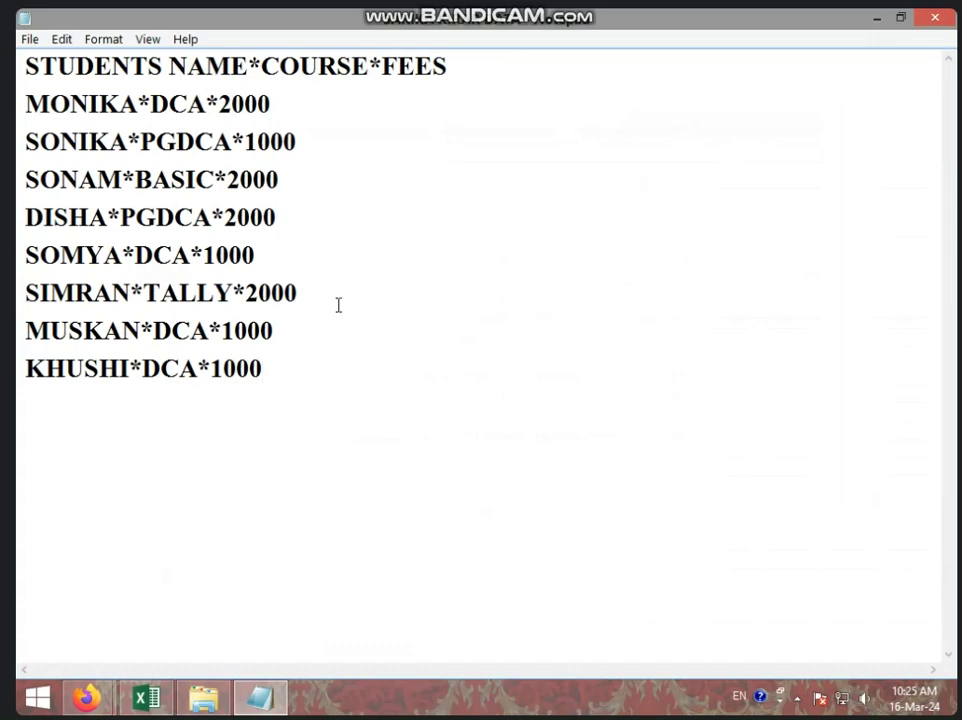
Back in Excel, Refresh All, re-importing the updated student file so MUSKAN and KHUSHI appear in B10:D11
left_click(878, 20)
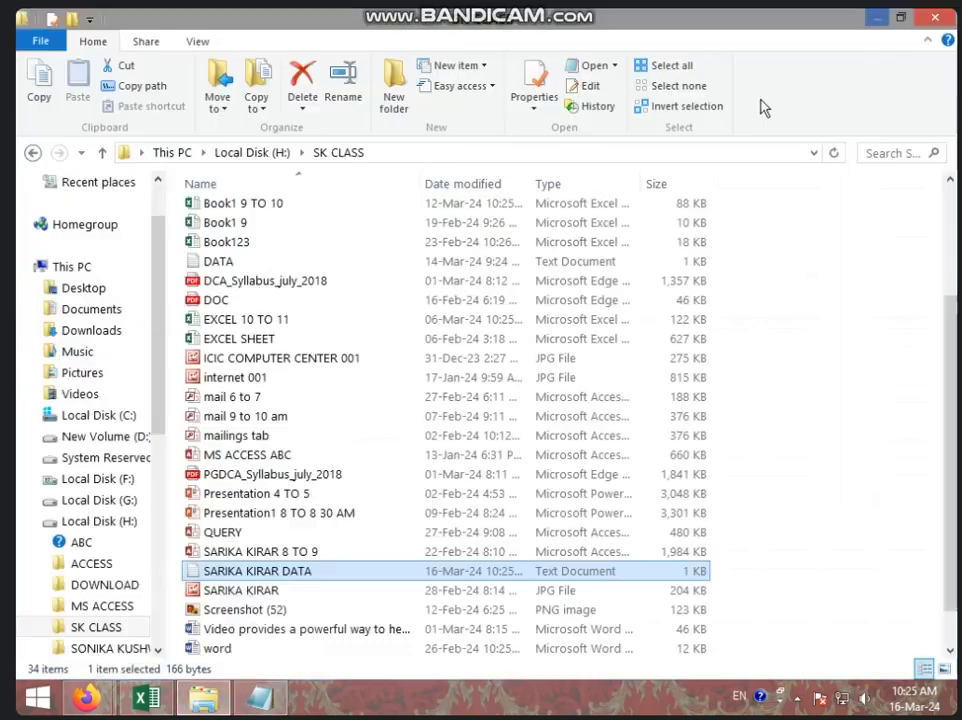
left_click(147, 697)
left_click(227, 389)
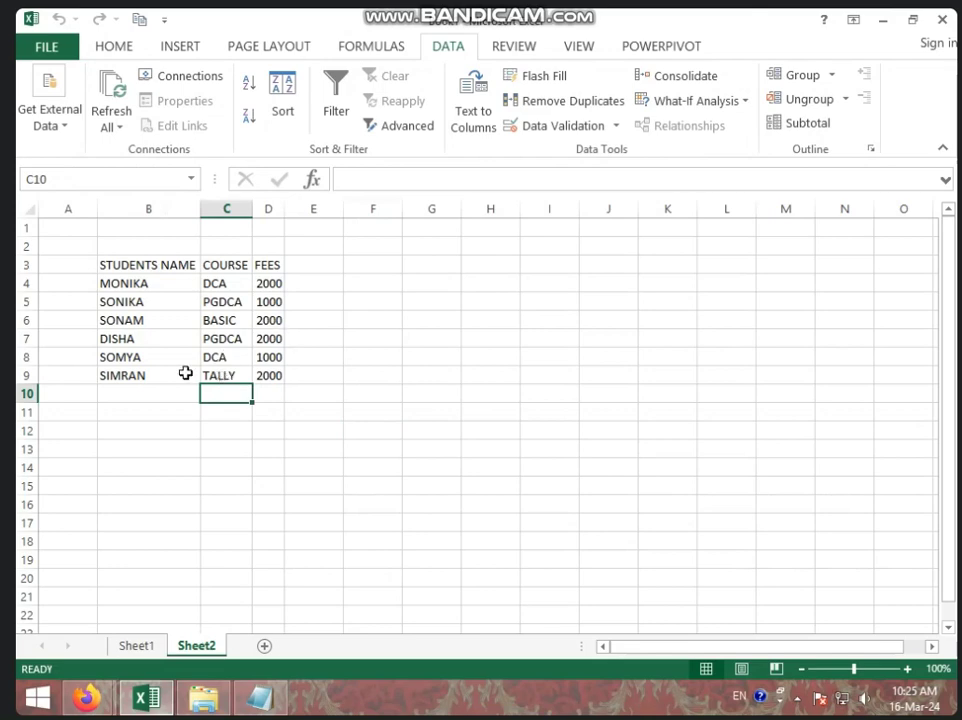
left_click(170, 339)
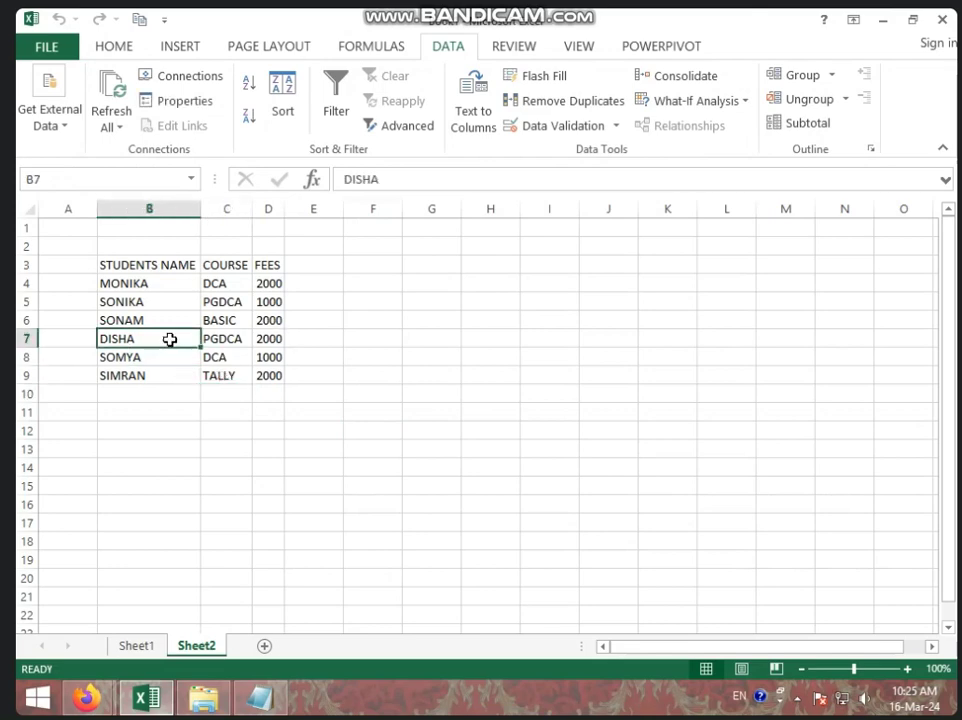
left_click(117, 131)
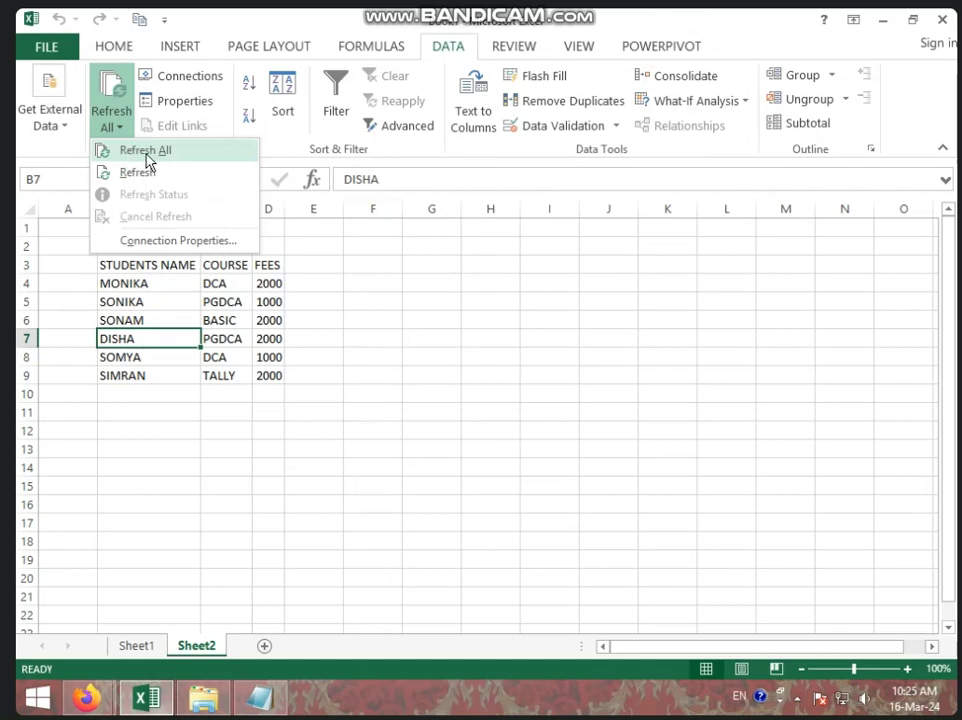
left_click(147, 160)
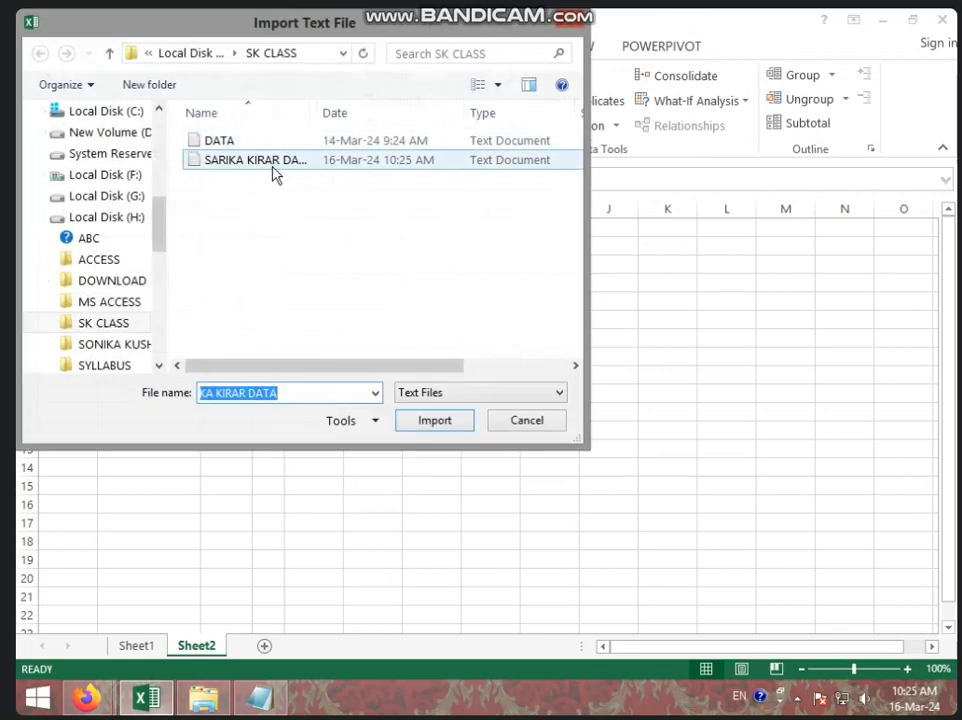
left_click(430, 420)
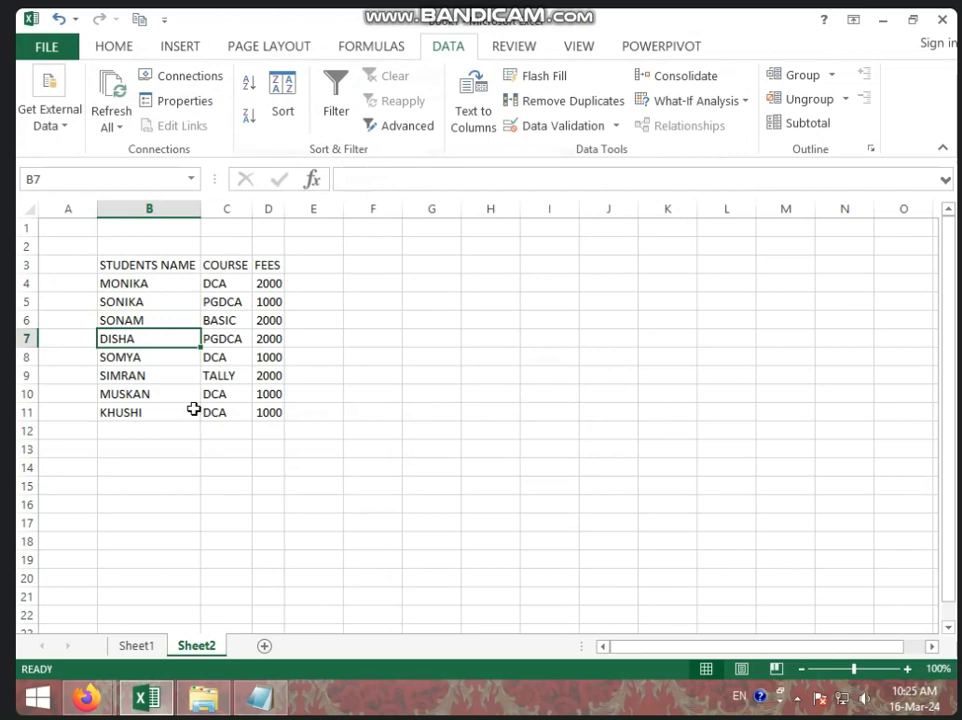
left_click_drag(112, 399, 256, 417)
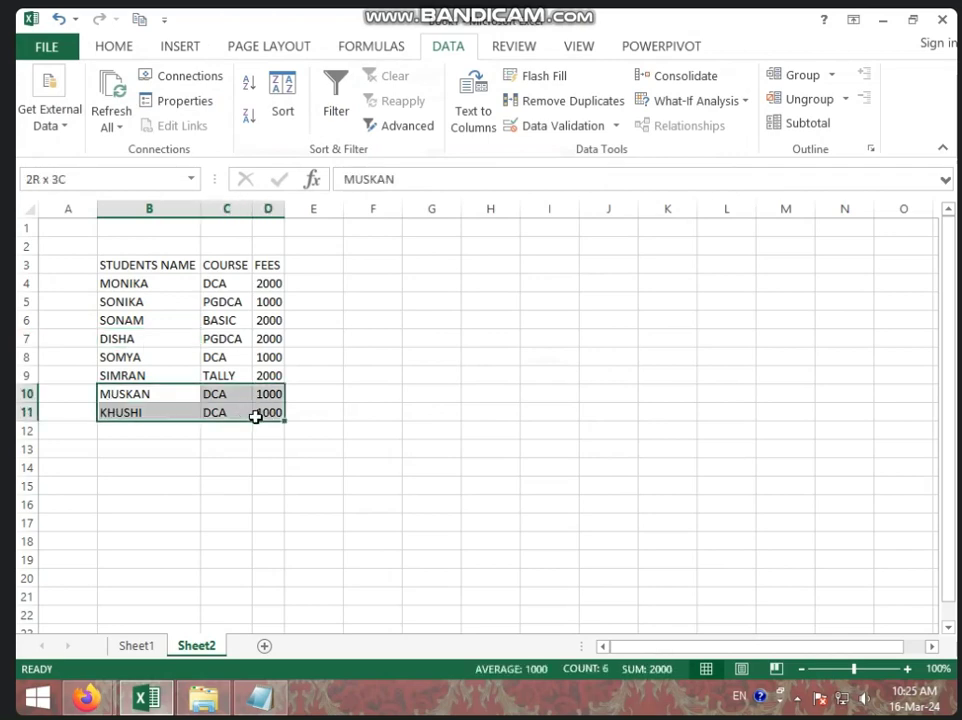
Delete the MUSKAN and KHUSHI rows B10:D11 from the imported table
key("Delete")
left_click(335, 428)
left_click(188, 335)
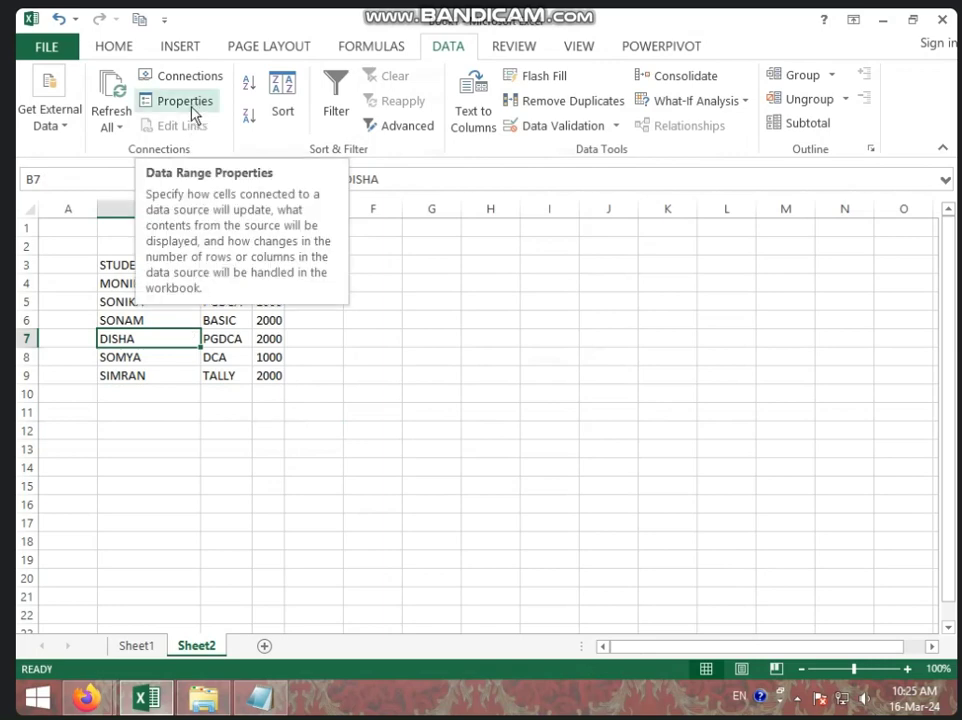
left_click(490, 391)
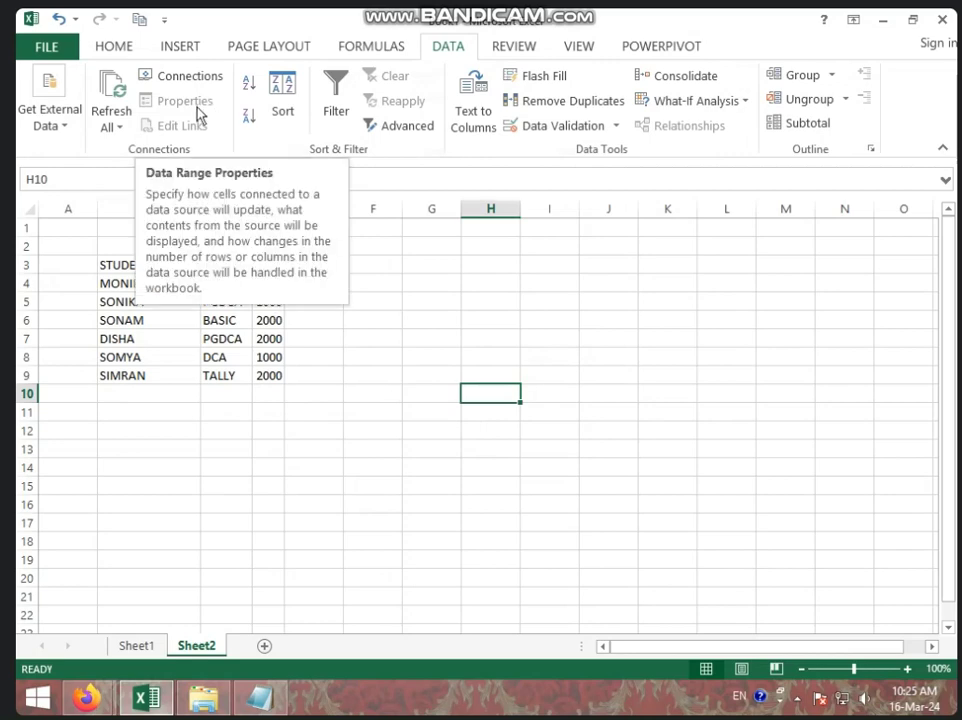
left_click(167, 323)
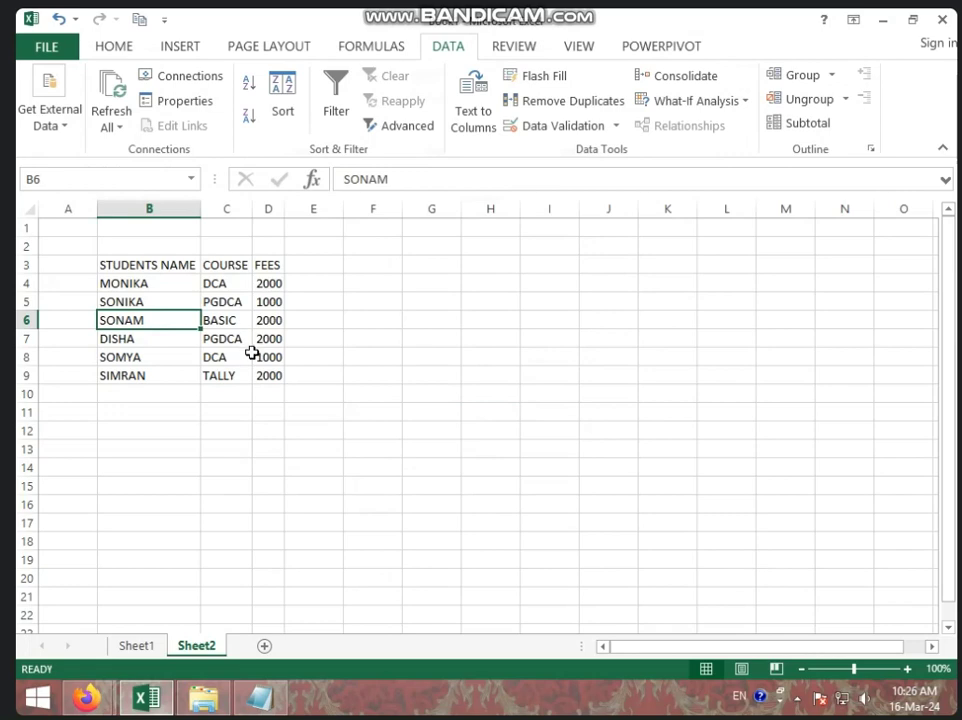
Turn off 'Prompt for file name on refresh' in the data range properties and Refresh All
left_click(185, 101)
left_click(463, 288)
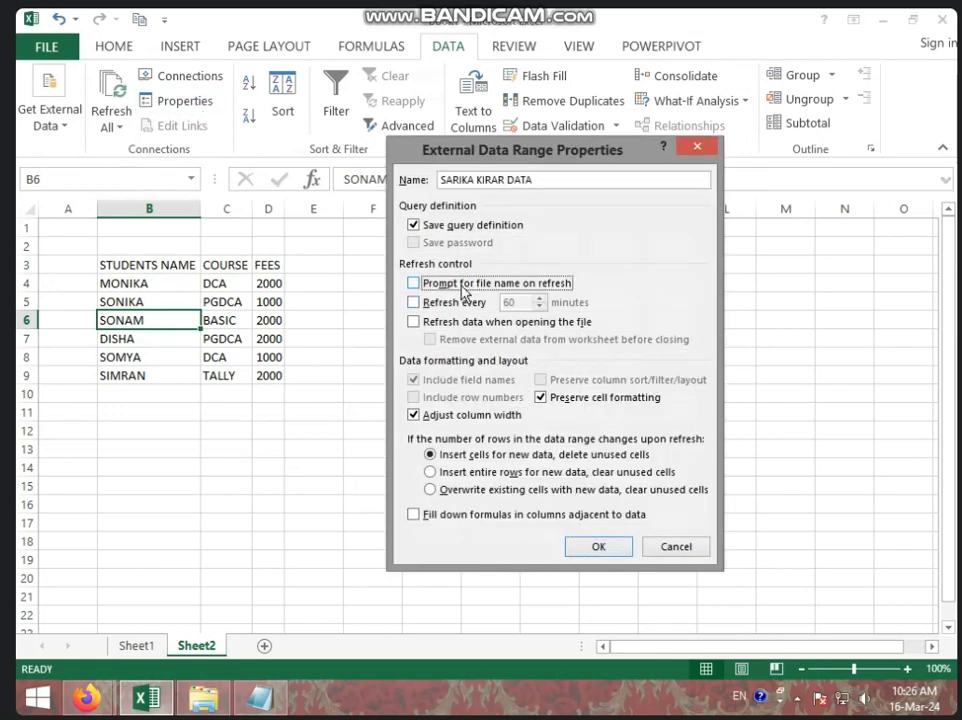
left_click(603, 549)
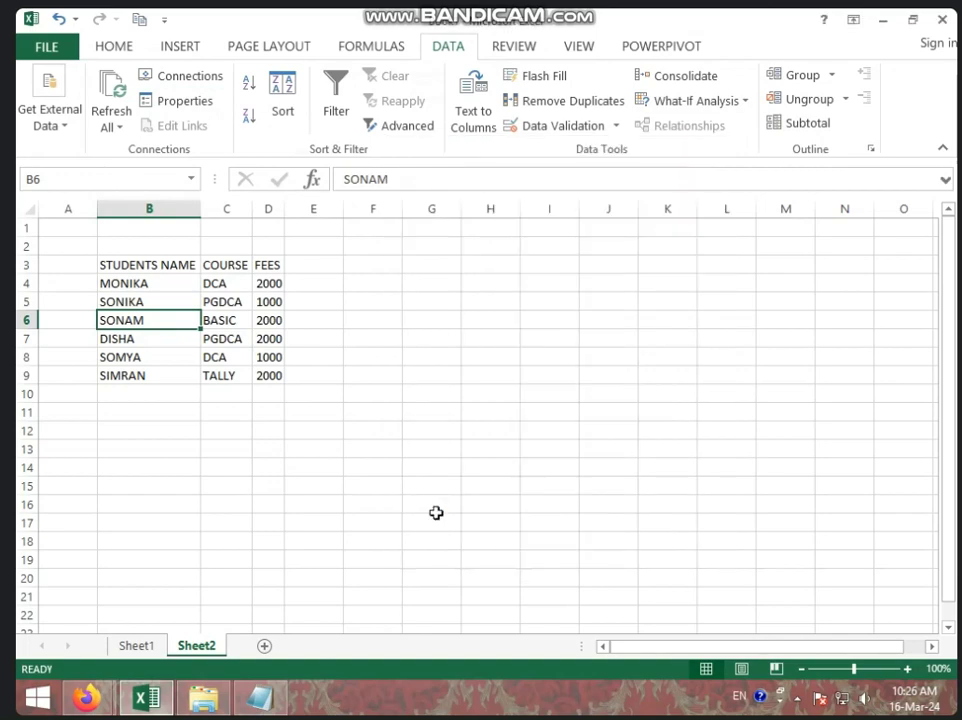
left_click(109, 139)
left_click(125, 150)
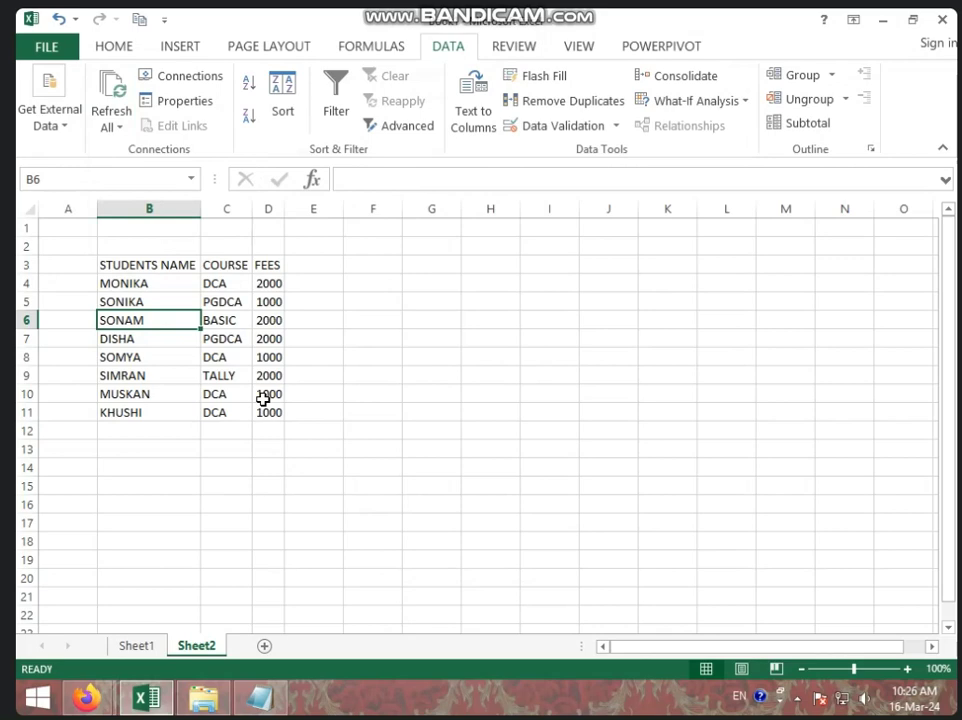
In Notepad, add the line NIKITA*PGDCA*2000 below KHUSHI's entry
left_click(262, 697)
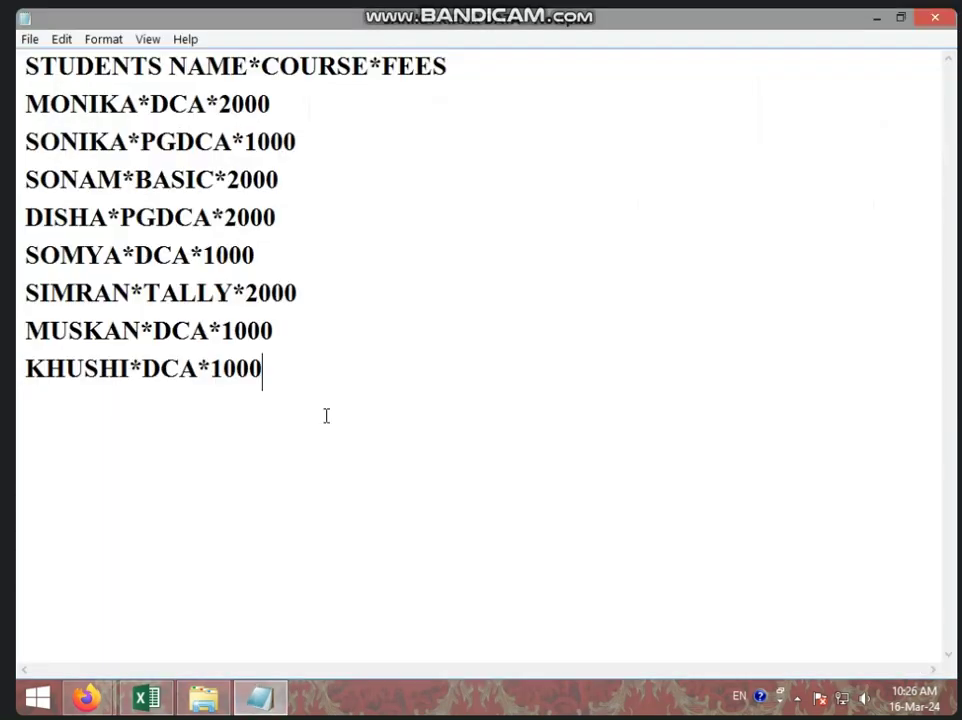
key("Return")
type("M")
key("BackSpace")
type("NIKITA")
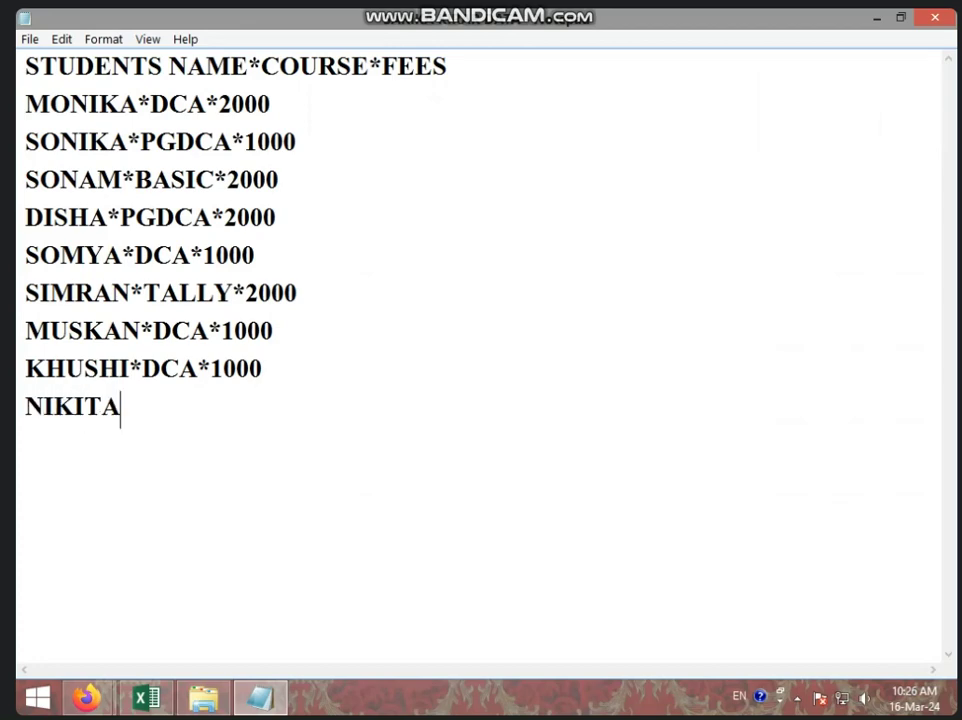
type("*")
type("PGDCA*")
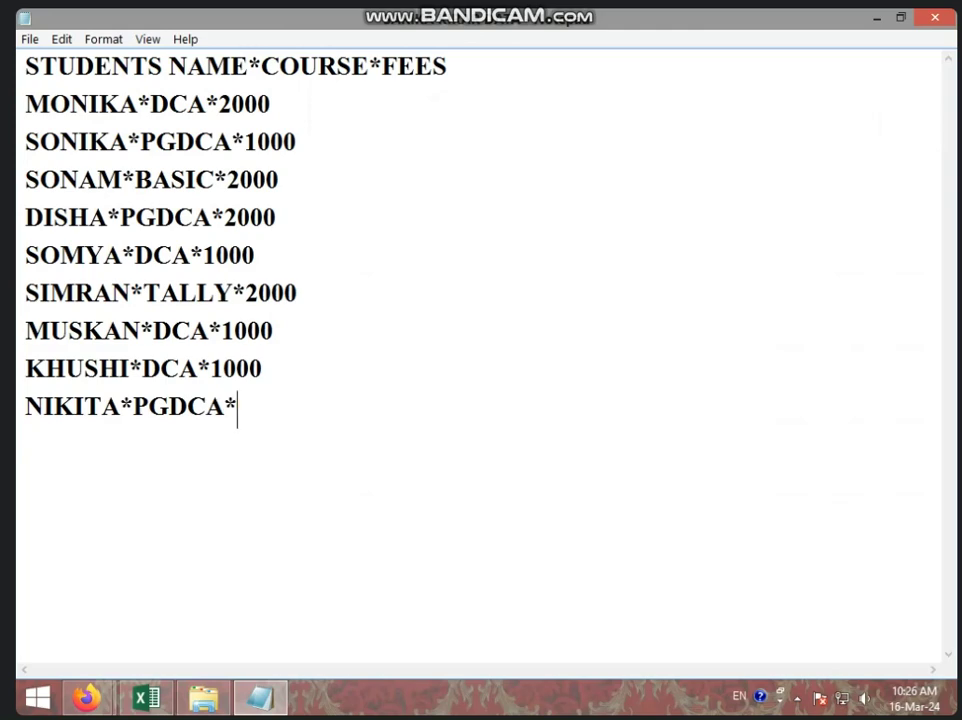
type("2000")
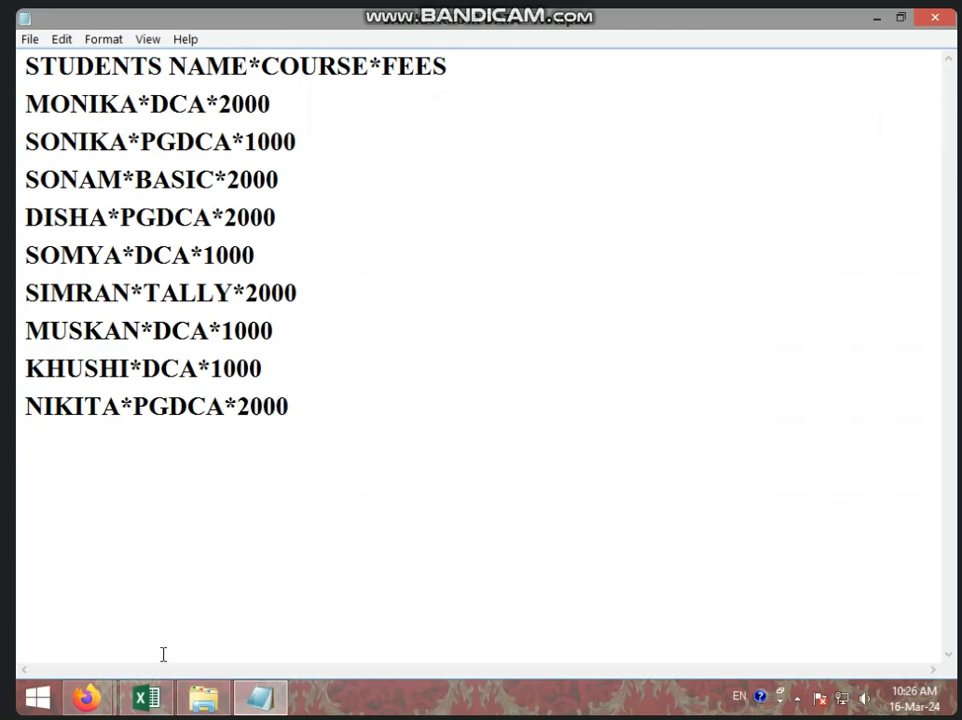
In Excel, Refresh All so NIKITA, PGDCA, 2000 appears in row 12 of Sheet2
left_click(150, 698)
left_click(117, 125)
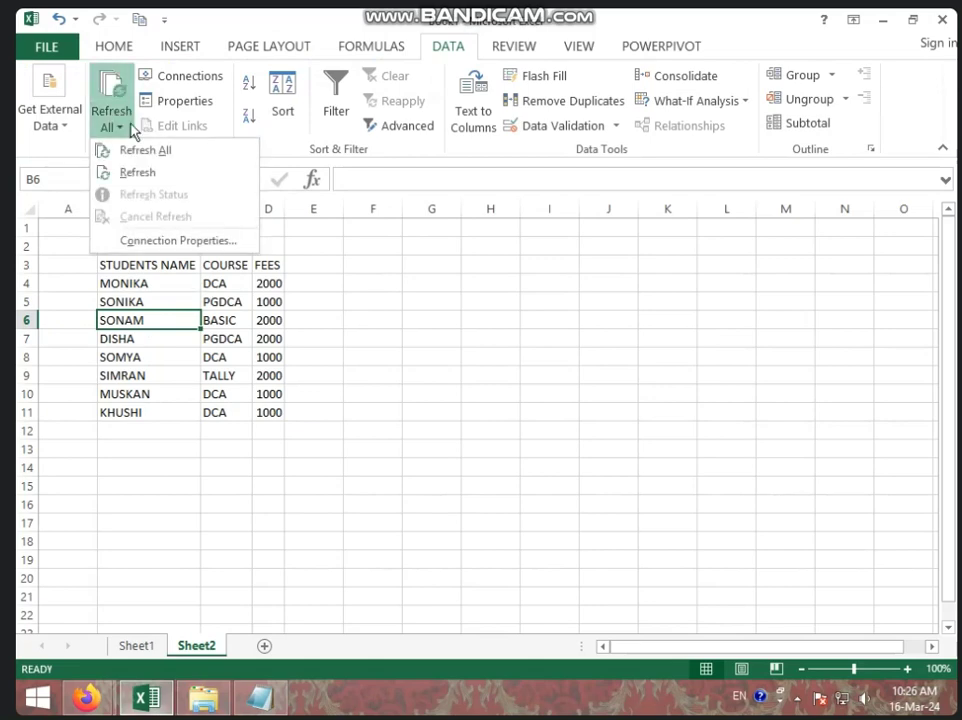
left_click(146, 148)
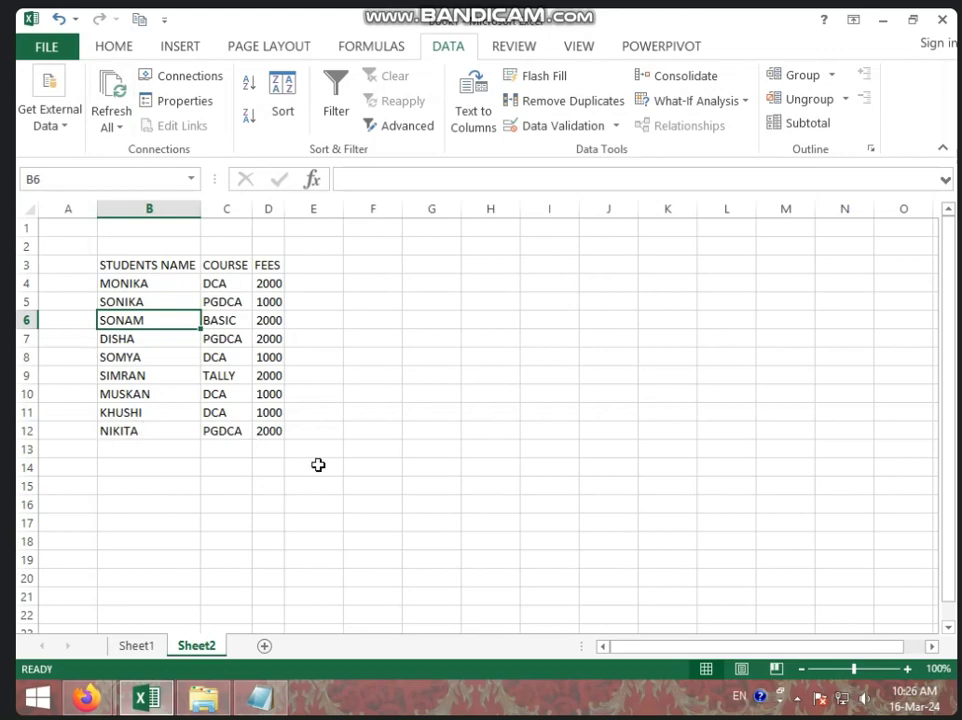
left_click(396, 428)
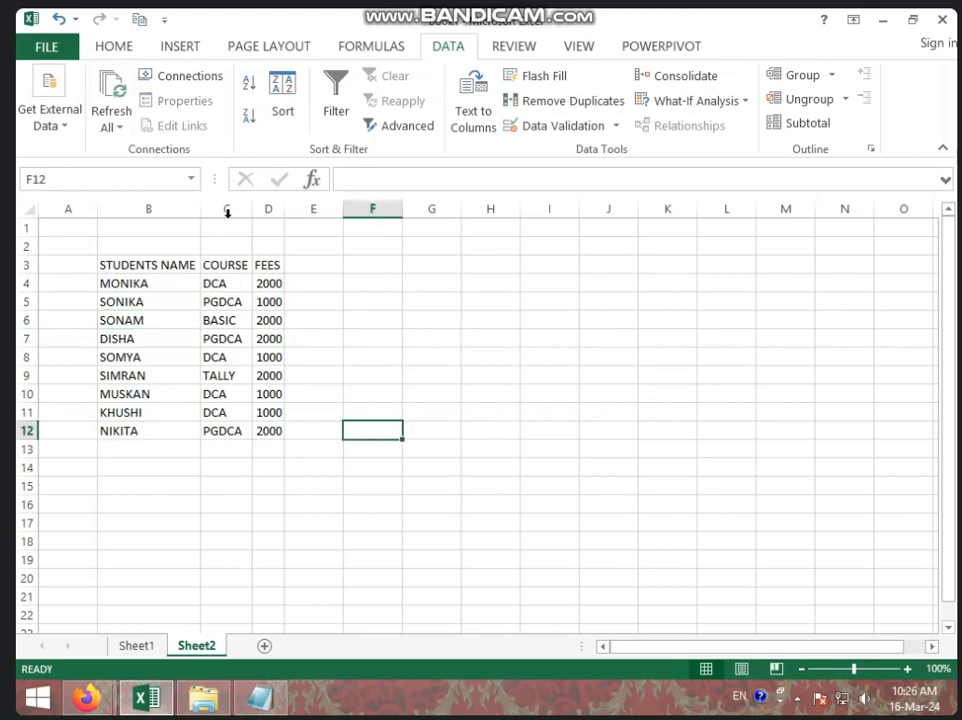
left_click(50, 117)
left_click(347, 233)
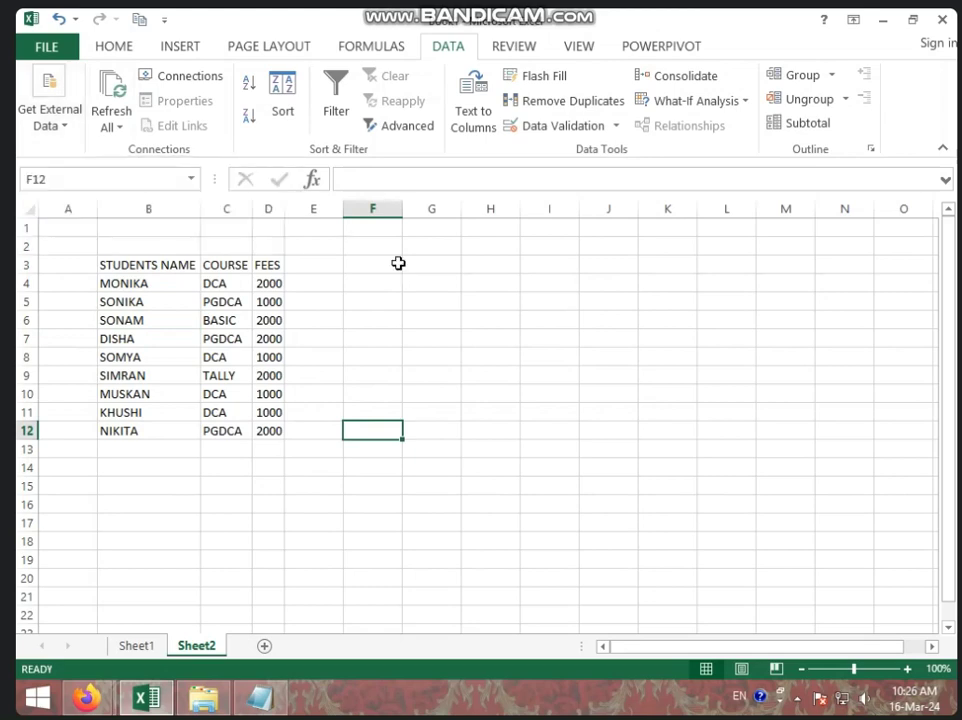